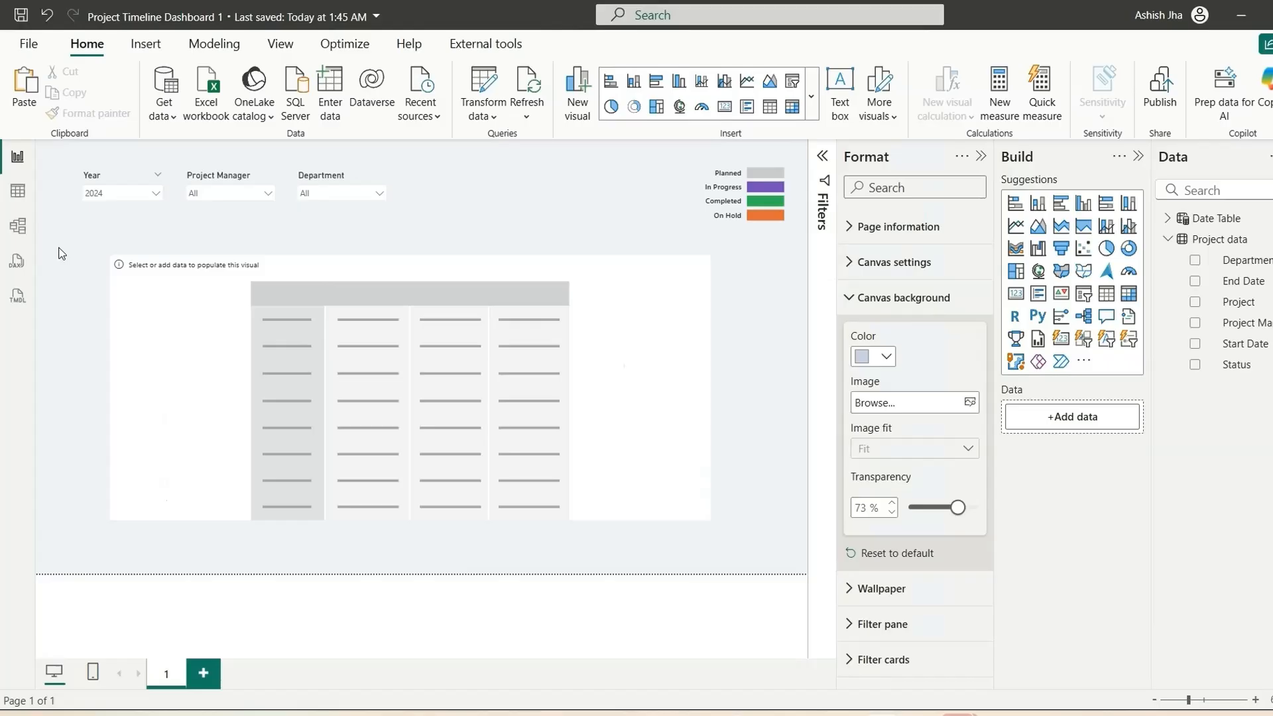
# View the Project data table and open its query for editing in Power Query Editor
pyautogui.click(18, 191)
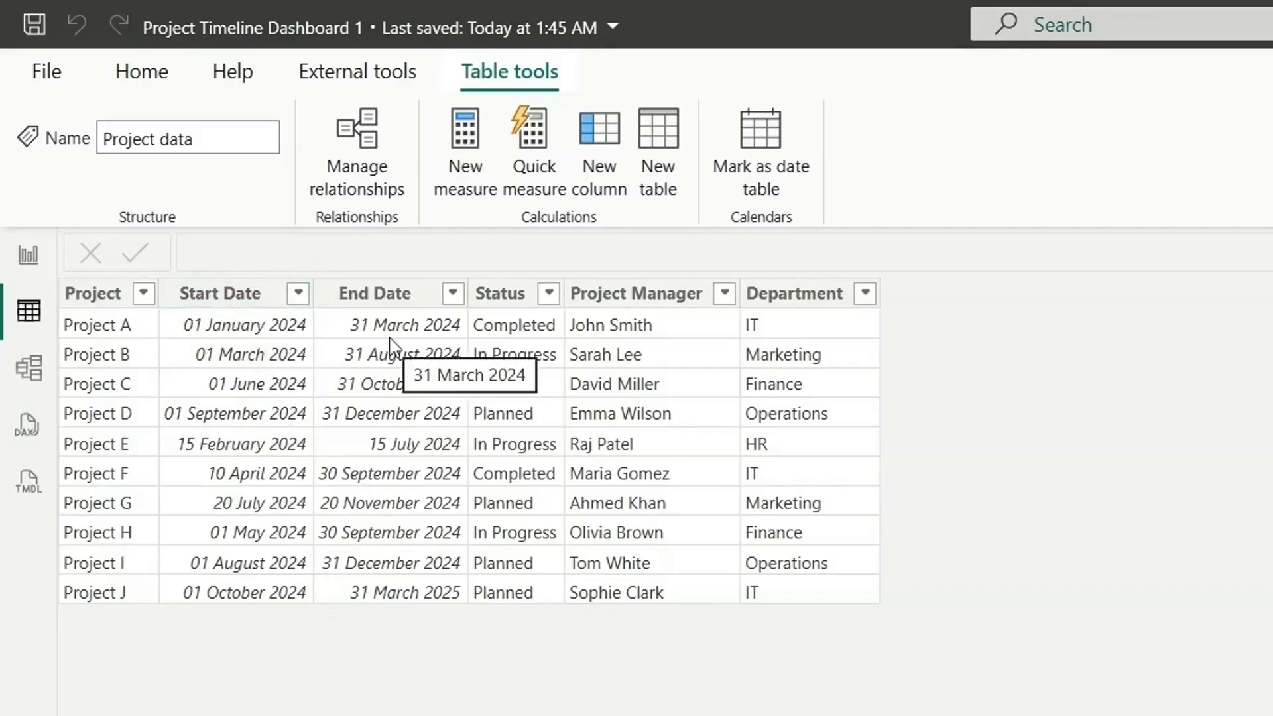
pyautogui.rightClick(237, 294)
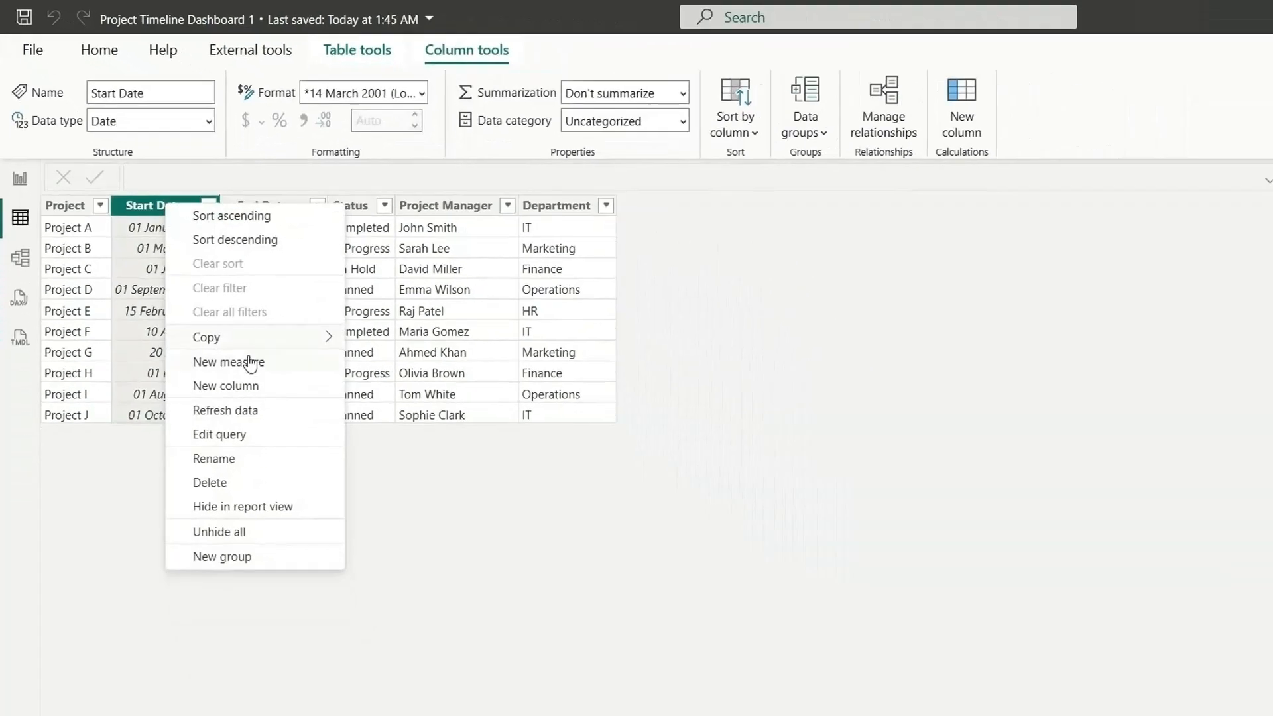
pyautogui.click(235, 434)
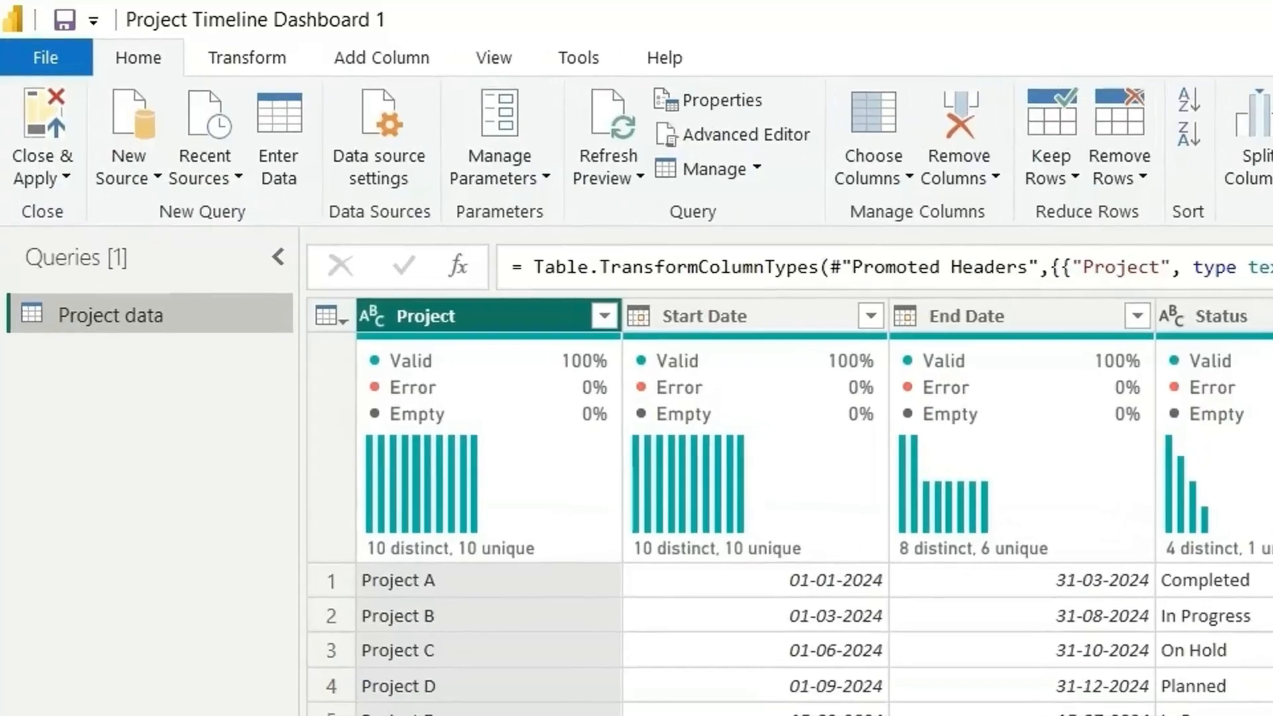
# Add a custom column named Expanded Date with the formula {Number.From([Start Date])..Number.From([End Date])}
pyautogui.click(371, 69)
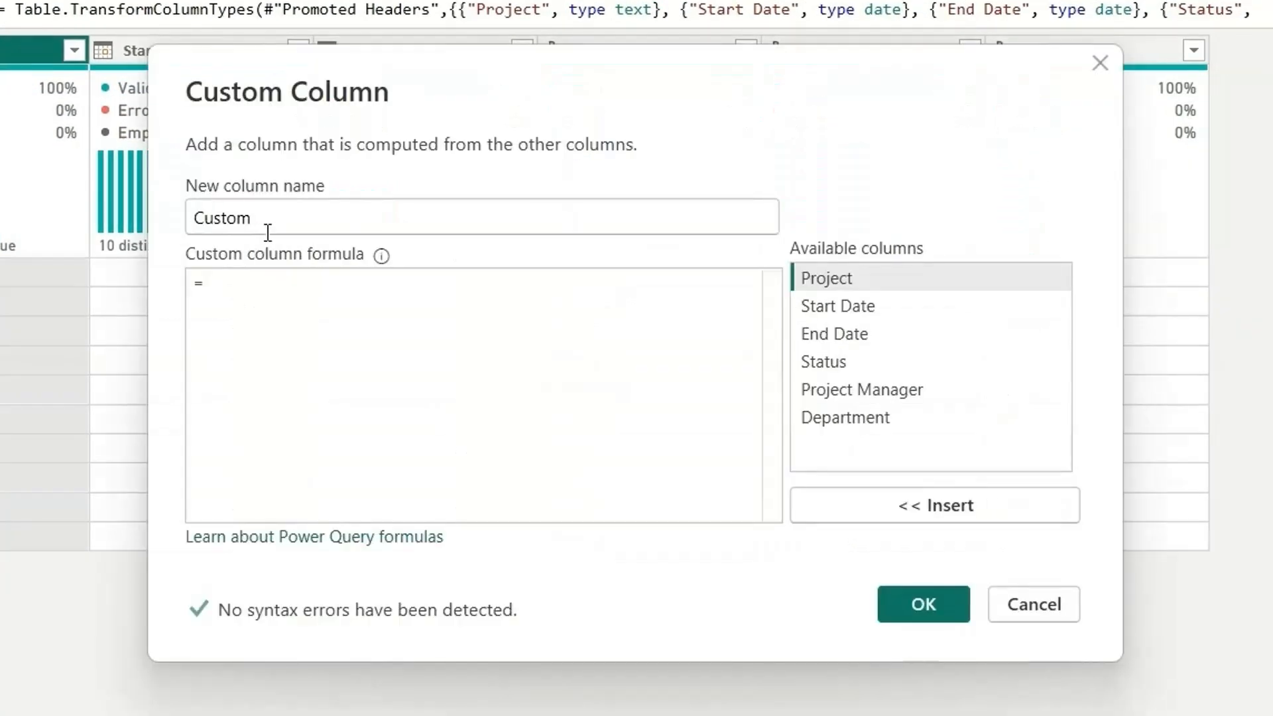
pyautogui.doubleClick(256, 212)
pyautogui.write('Expanded Date')
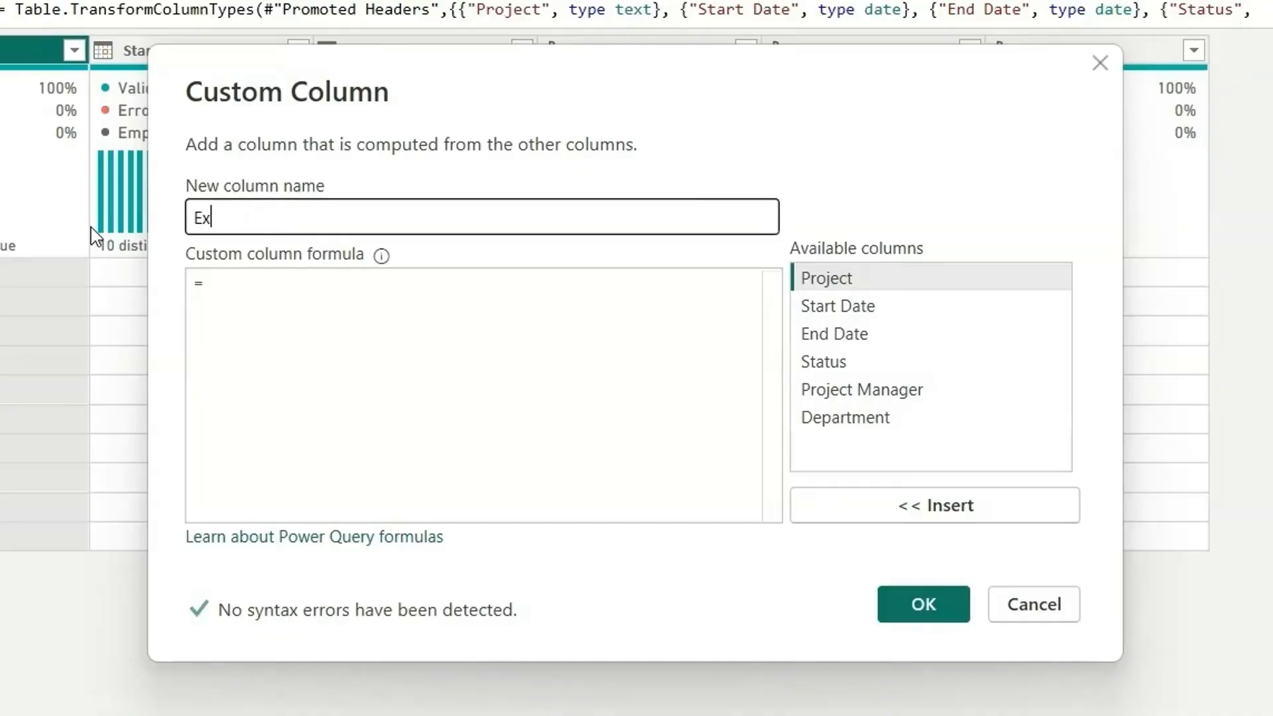
pyautogui.click(269, 298)
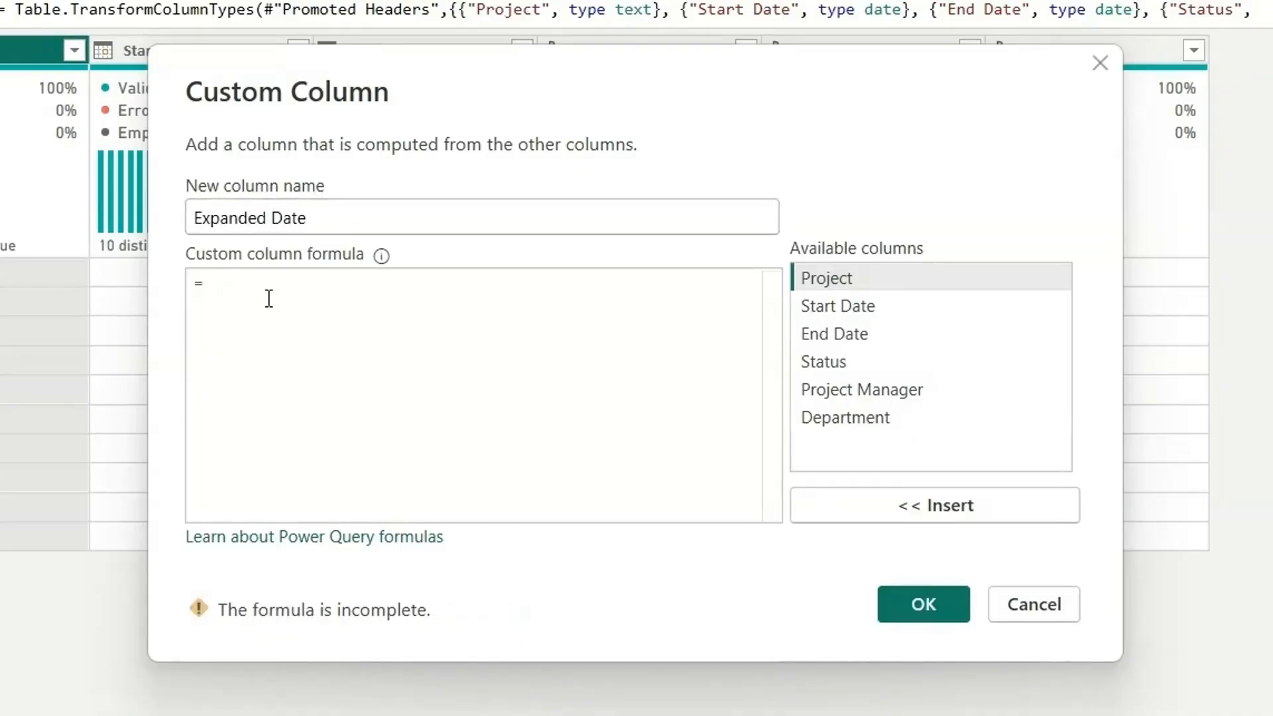
pyautogui.write('{')
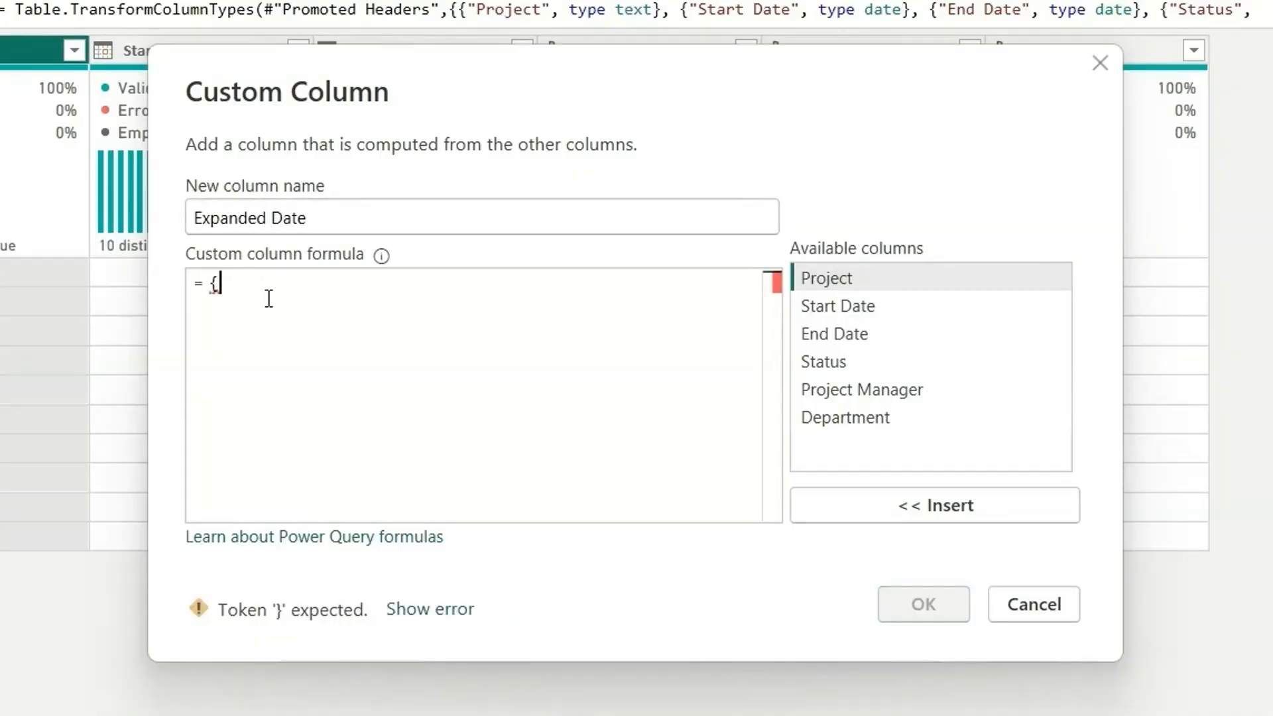
pyautogui.write('Number.From(')
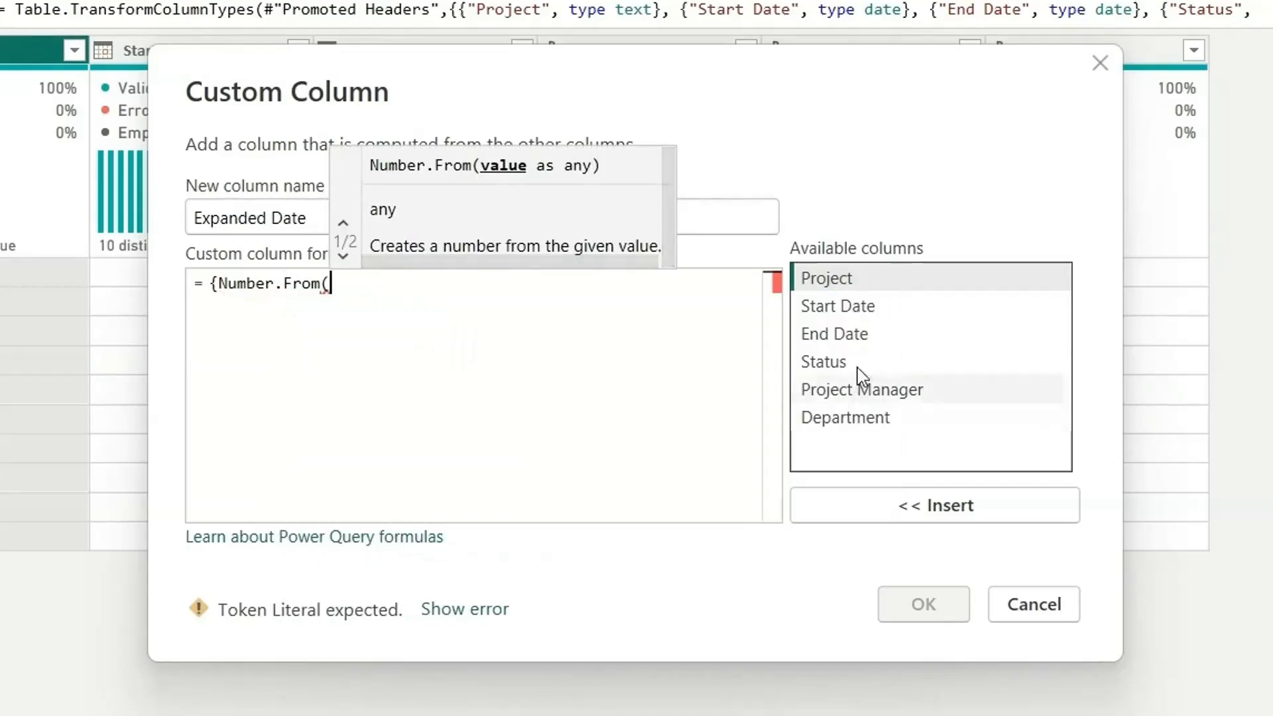
pyautogui.doubleClick(867, 307)
pyautogui.write(')..')
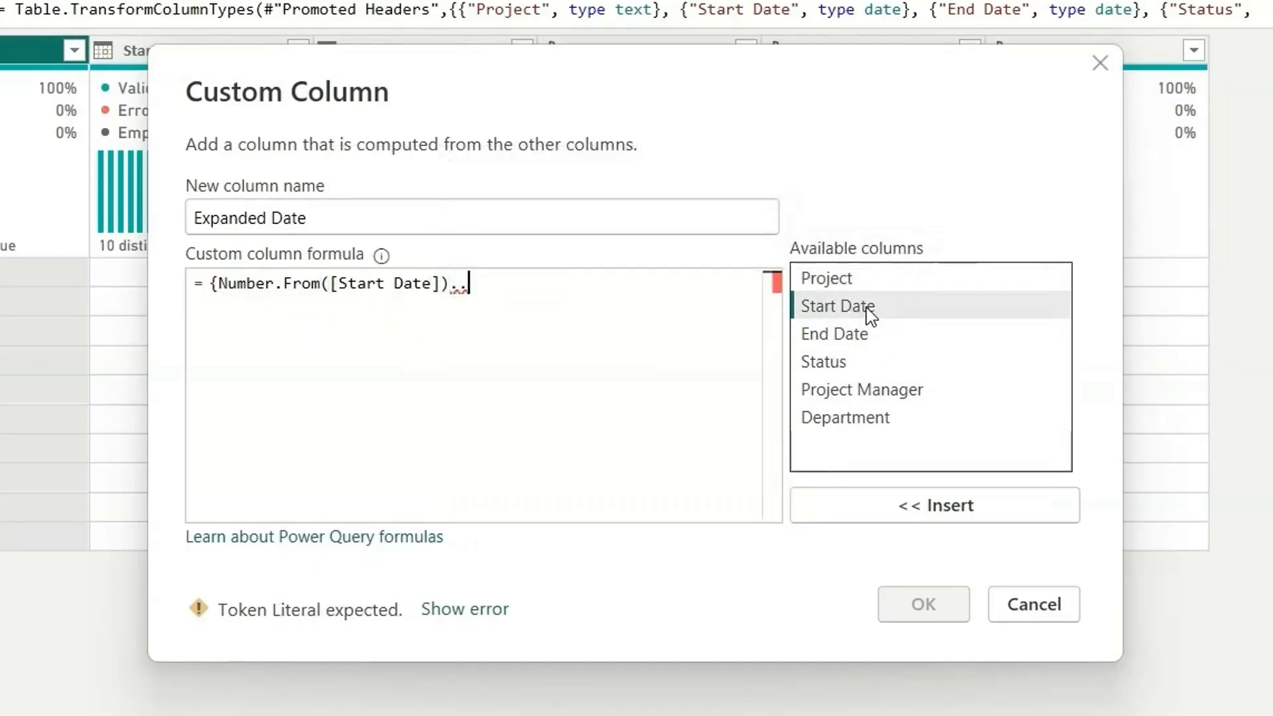
pyautogui.write('Number,From(')
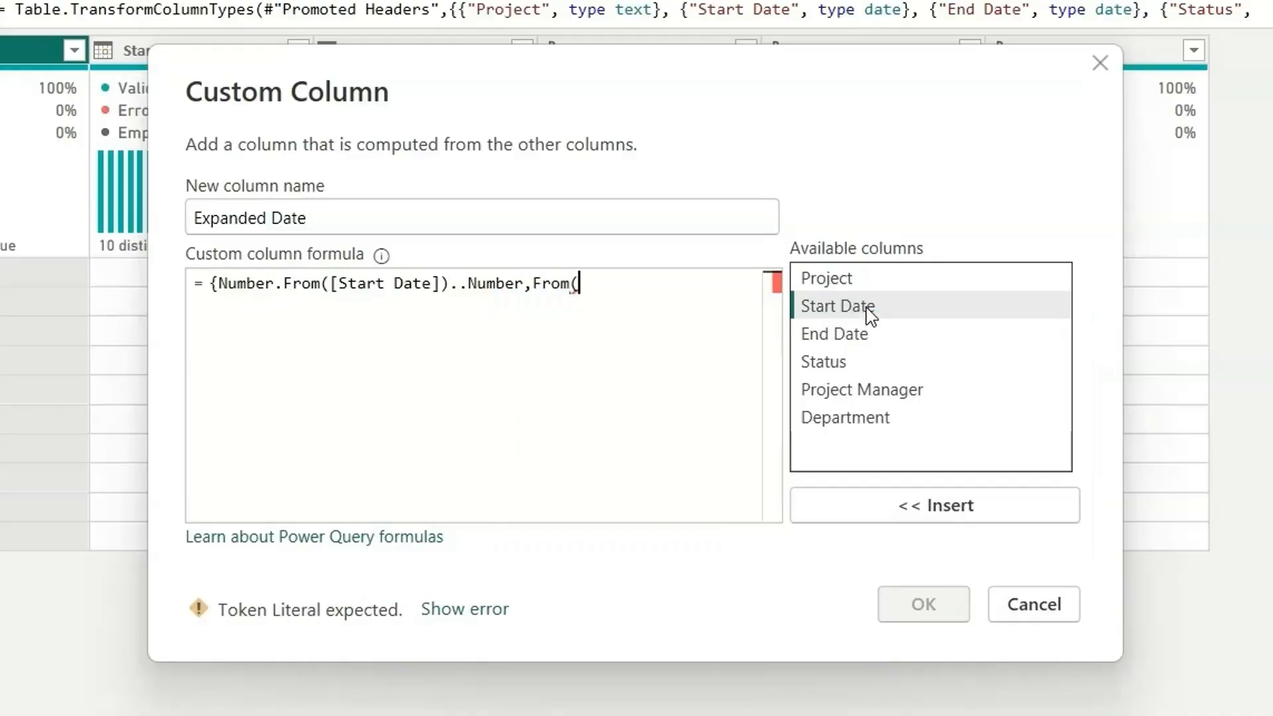
pyautogui.doubleClick(837, 334)
pyautogui.write(')}')
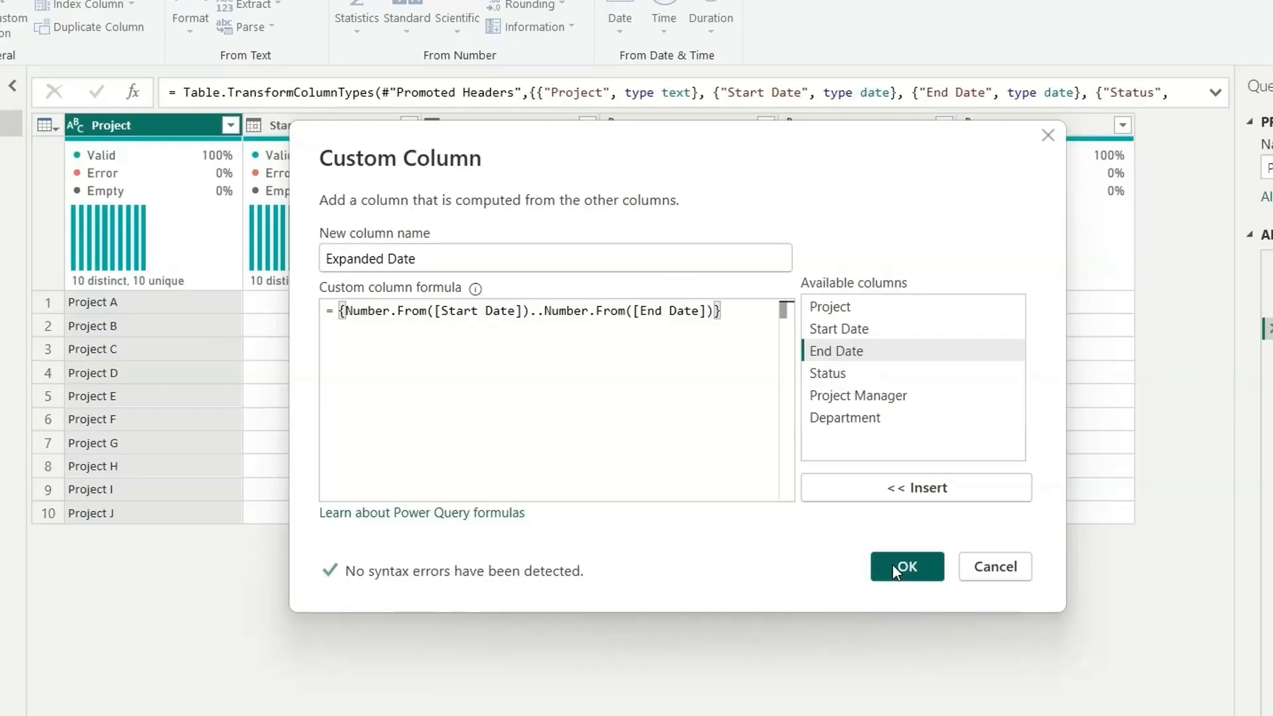
pyautogui.click(893, 565)
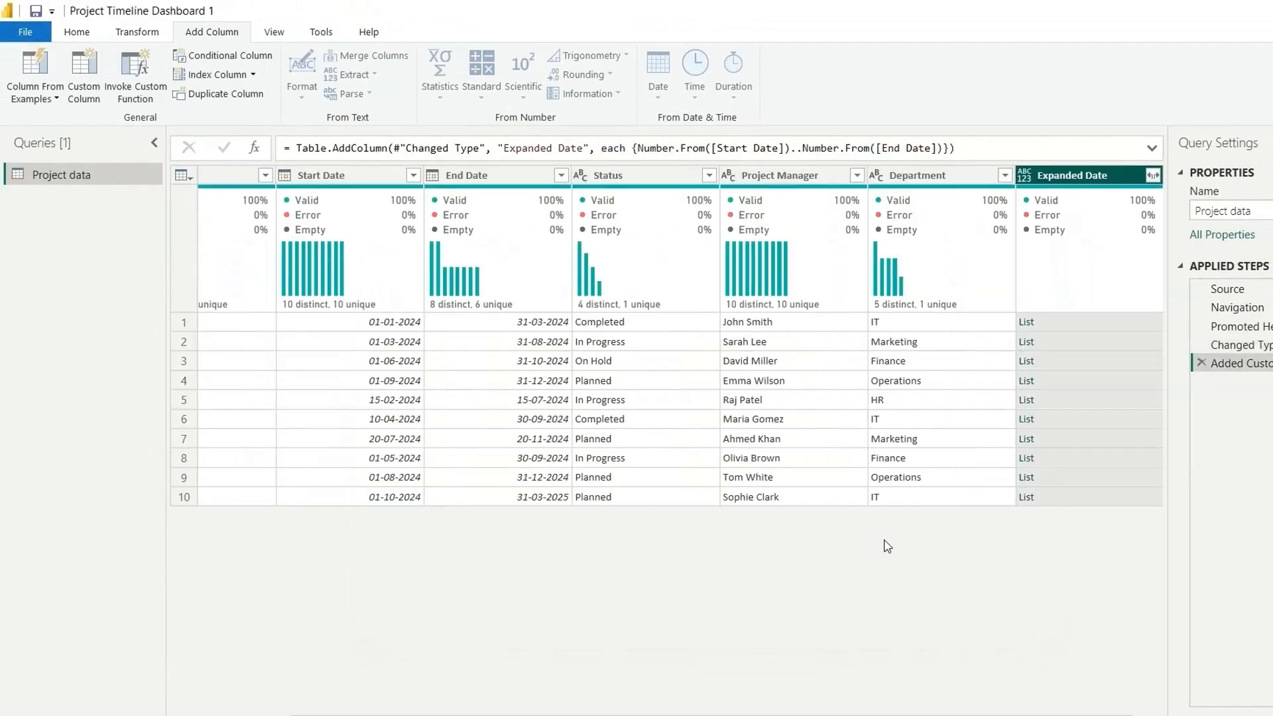
# Expand the Expanded Date lists to new rows and set the column's data type to Date
pyautogui.click(1070, 325)
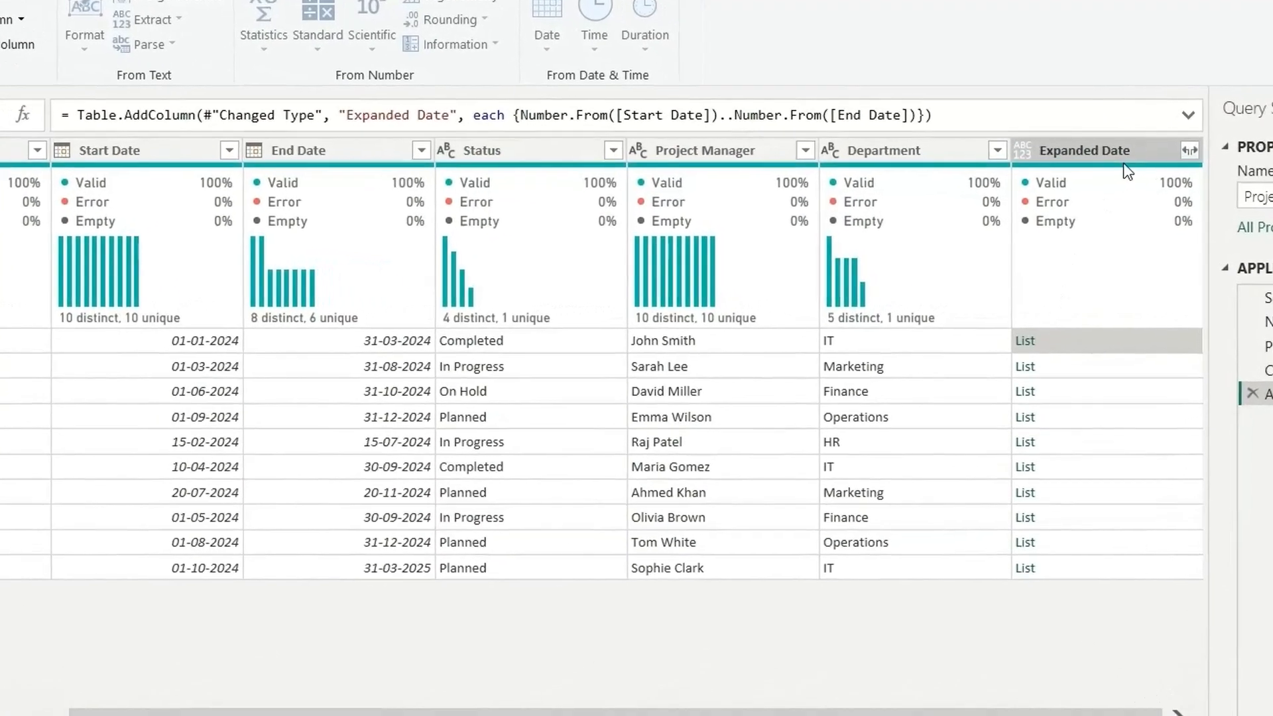
pyautogui.click(1195, 149)
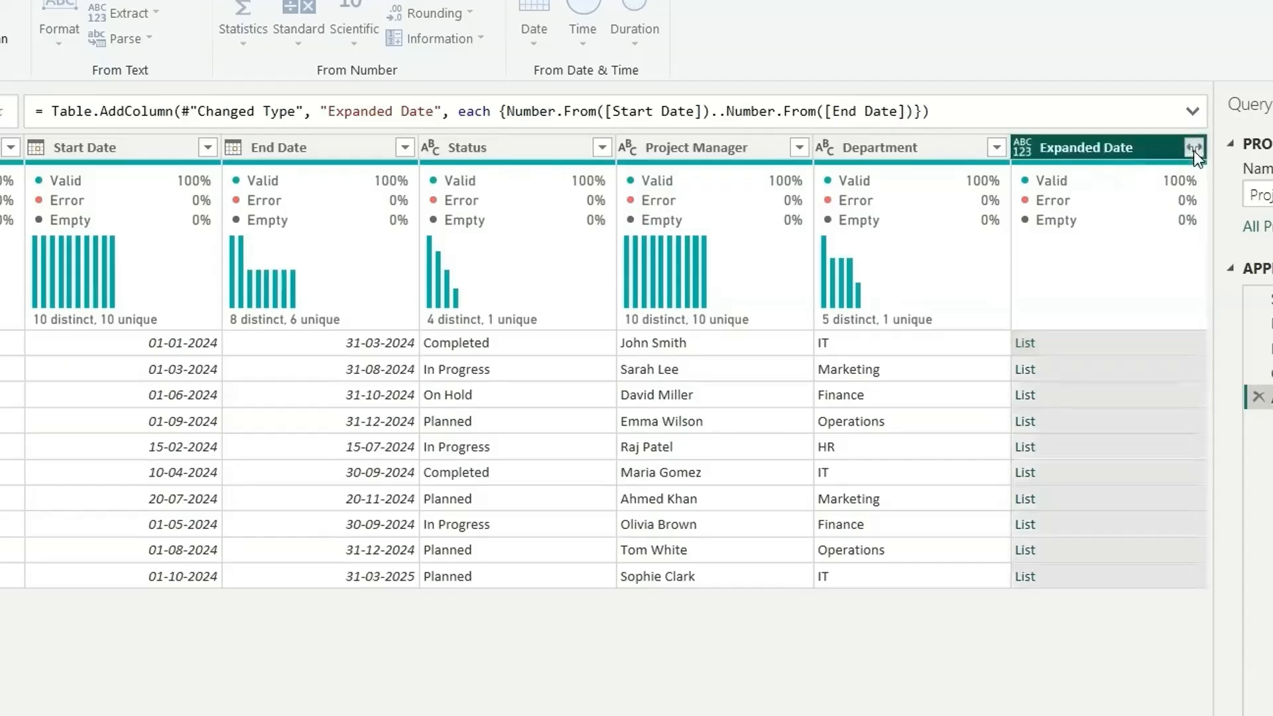
pyautogui.click(1115, 178)
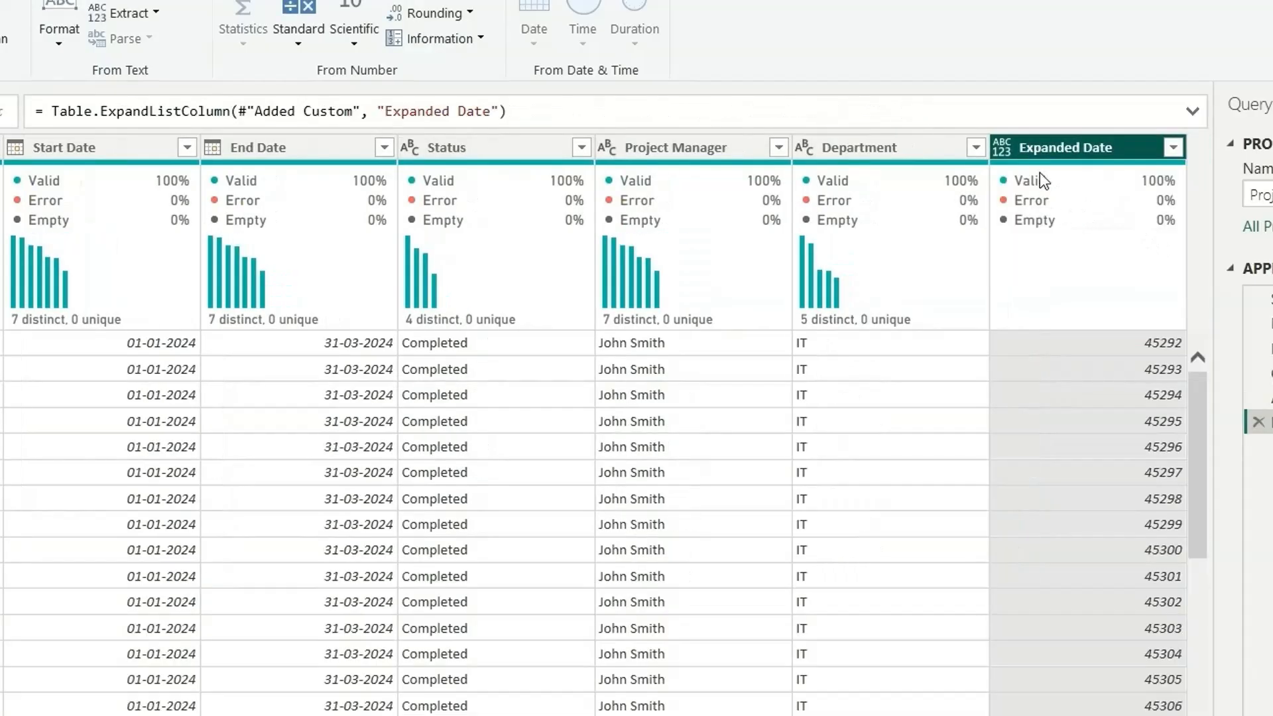
pyautogui.click(1004, 150)
pyautogui.click(1055, 227)
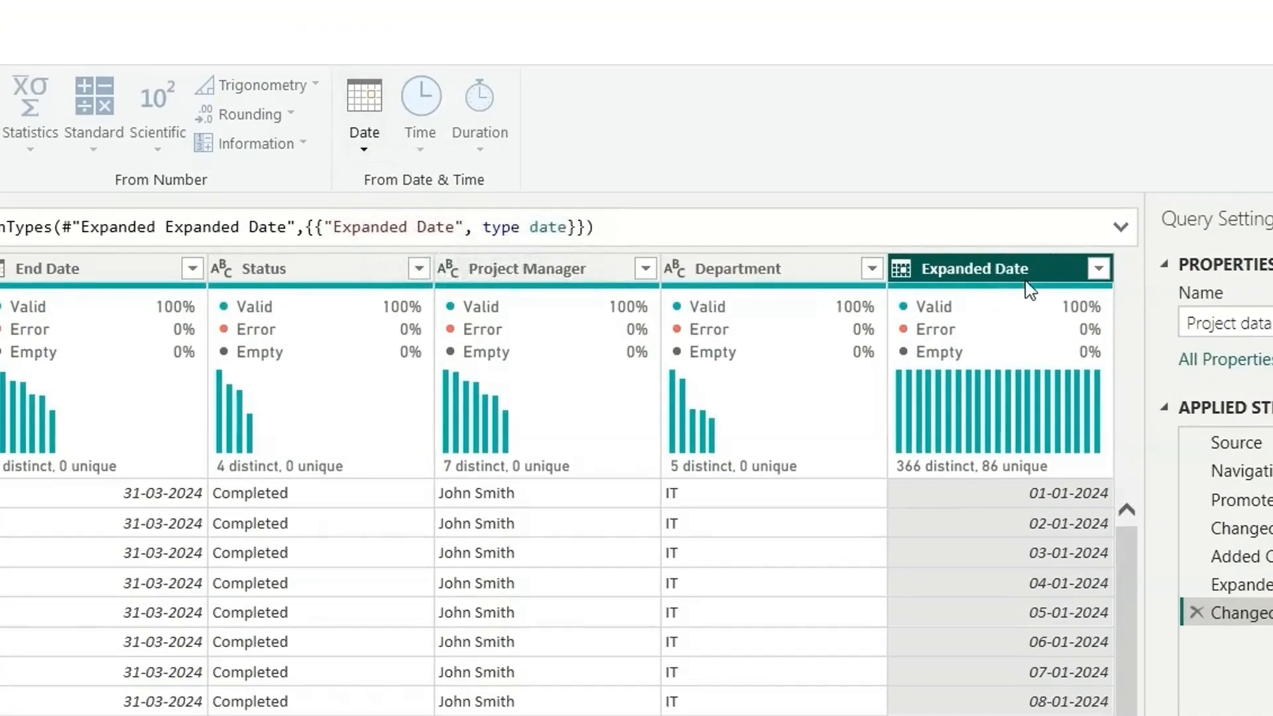
# Add a Start of Month column derived from the Expanded Date column
pyautogui.click(365, 147)
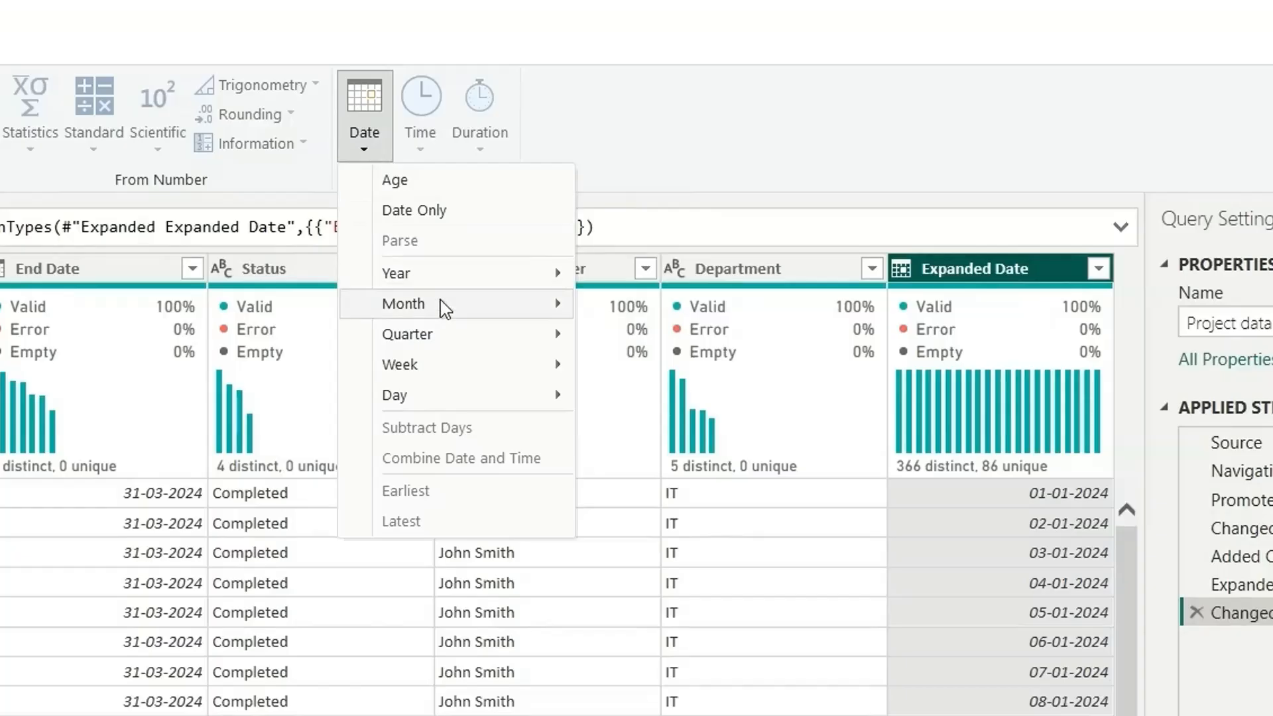
pyautogui.moveTo(460, 318)
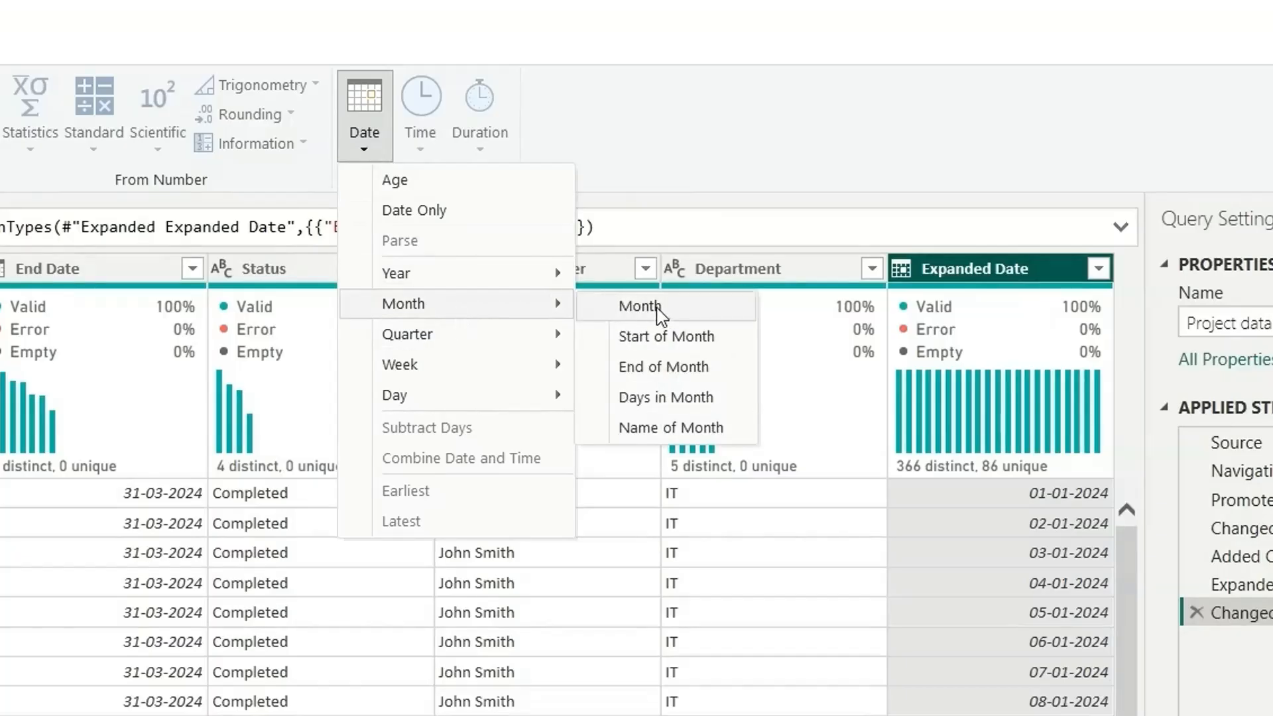
pyautogui.click(667, 336)
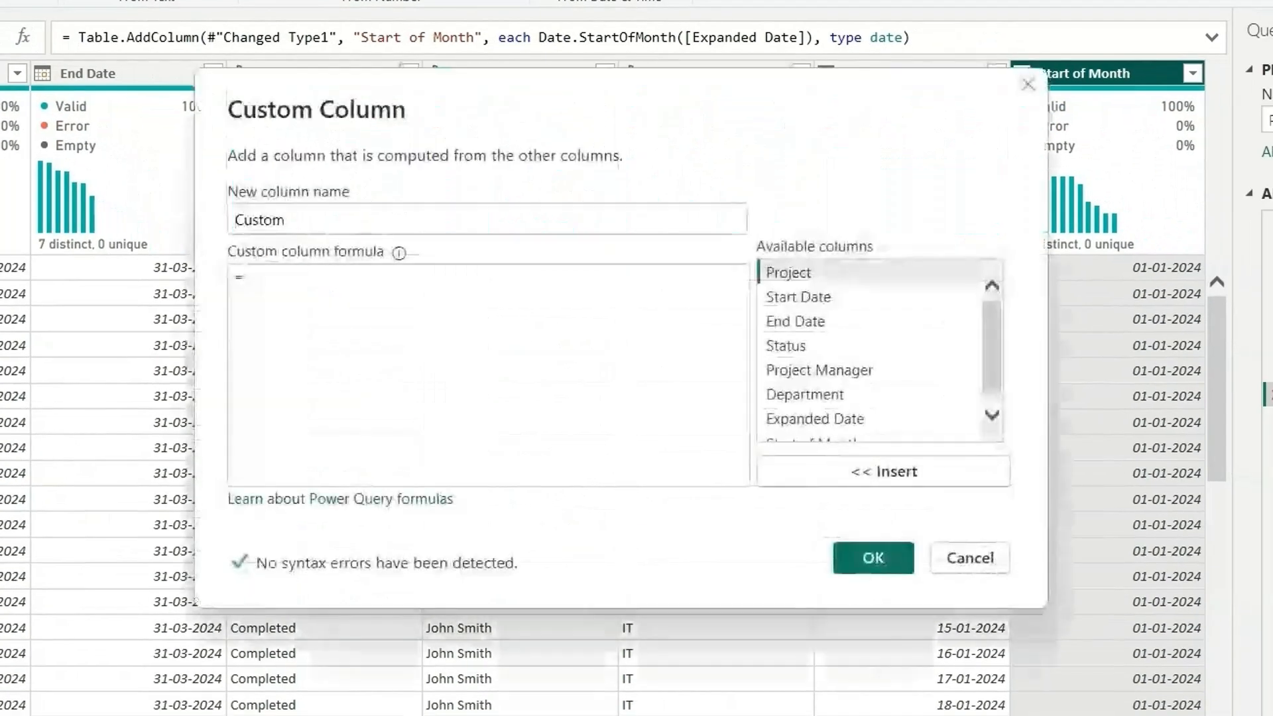
# Add a custom column named Condition with the formula if [Expanded Date] = [Start of Month] then 1 else 0
pyautogui.write('Condition')
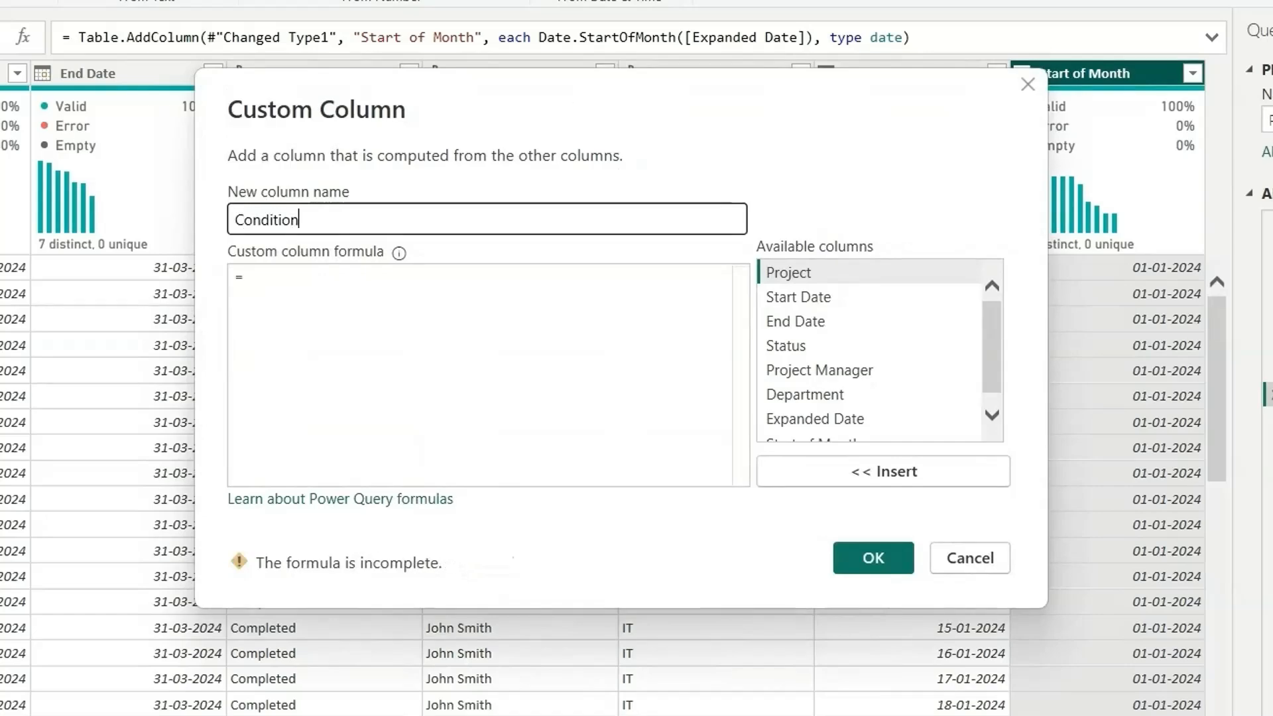
pyautogui.click(290, 281)
pyautogui.write('if')
pyautogui.scroll(-1, 786, 367)
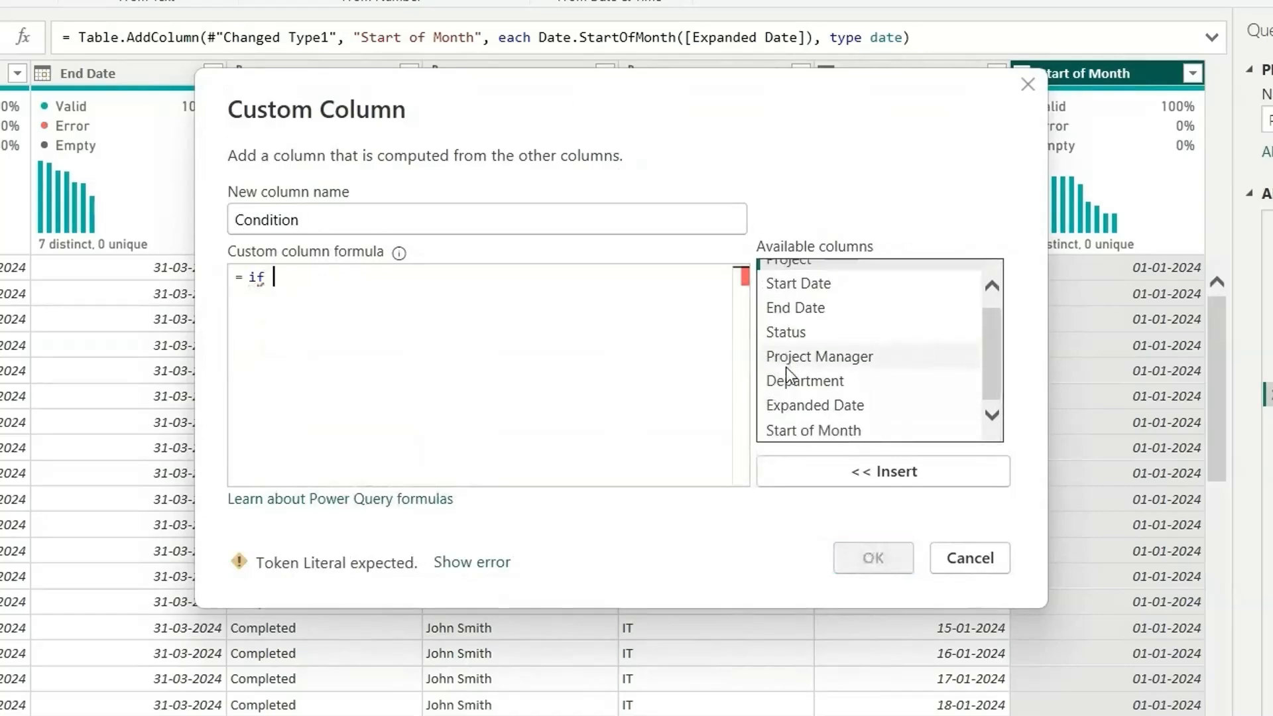
pyautogui.doubleClick(841, 406)
pyautogui.write('=')
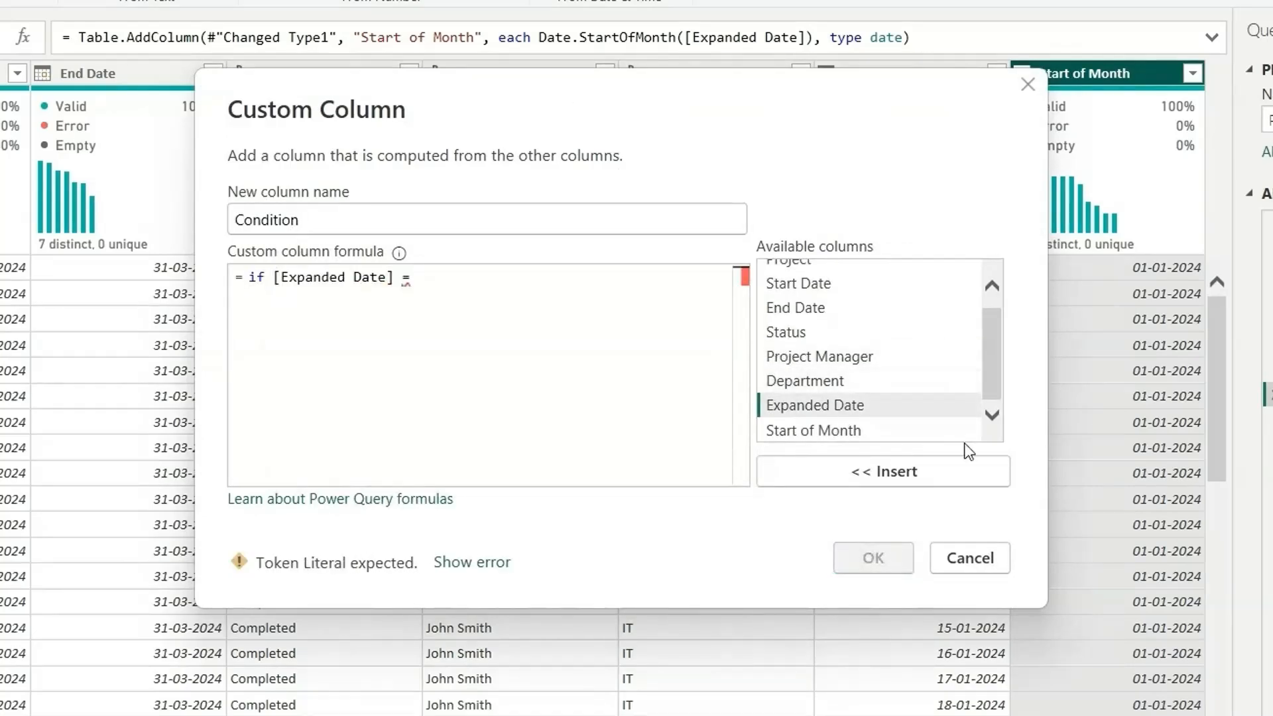
pyautogui.doubleClick(866, 431)
pyautogui.write('then')
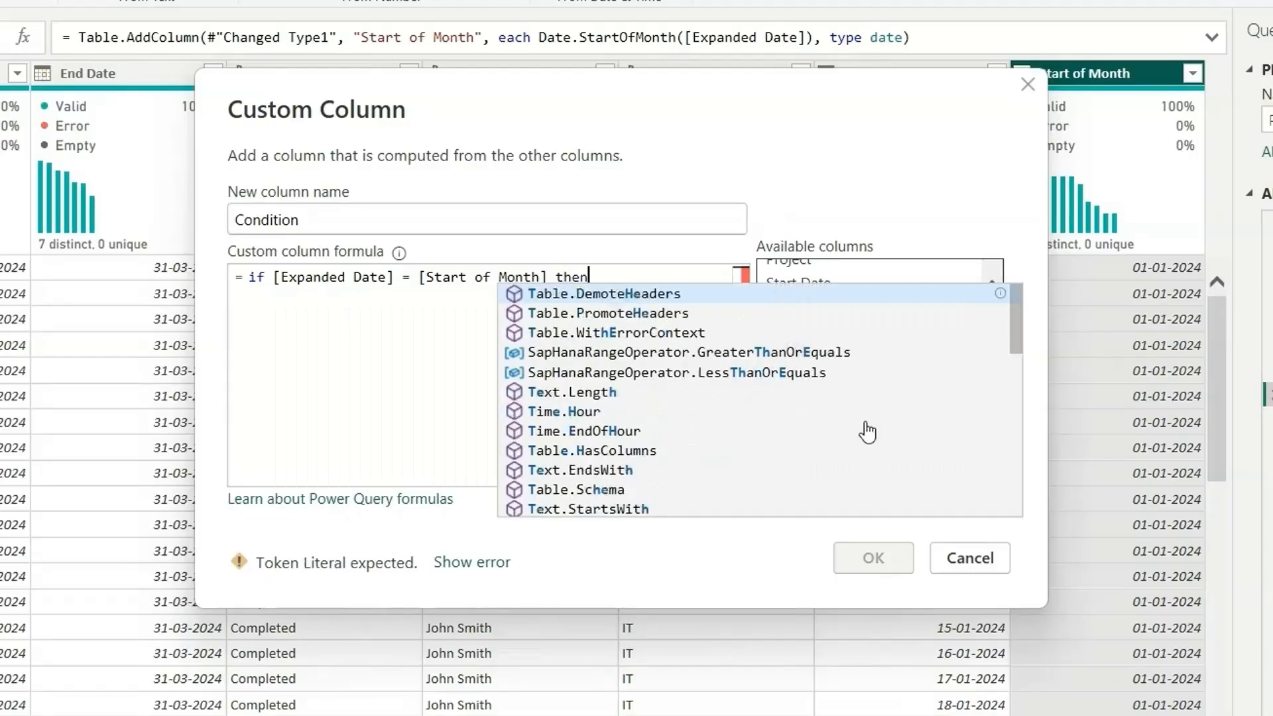
pyautogui.write(' 1 else 0')
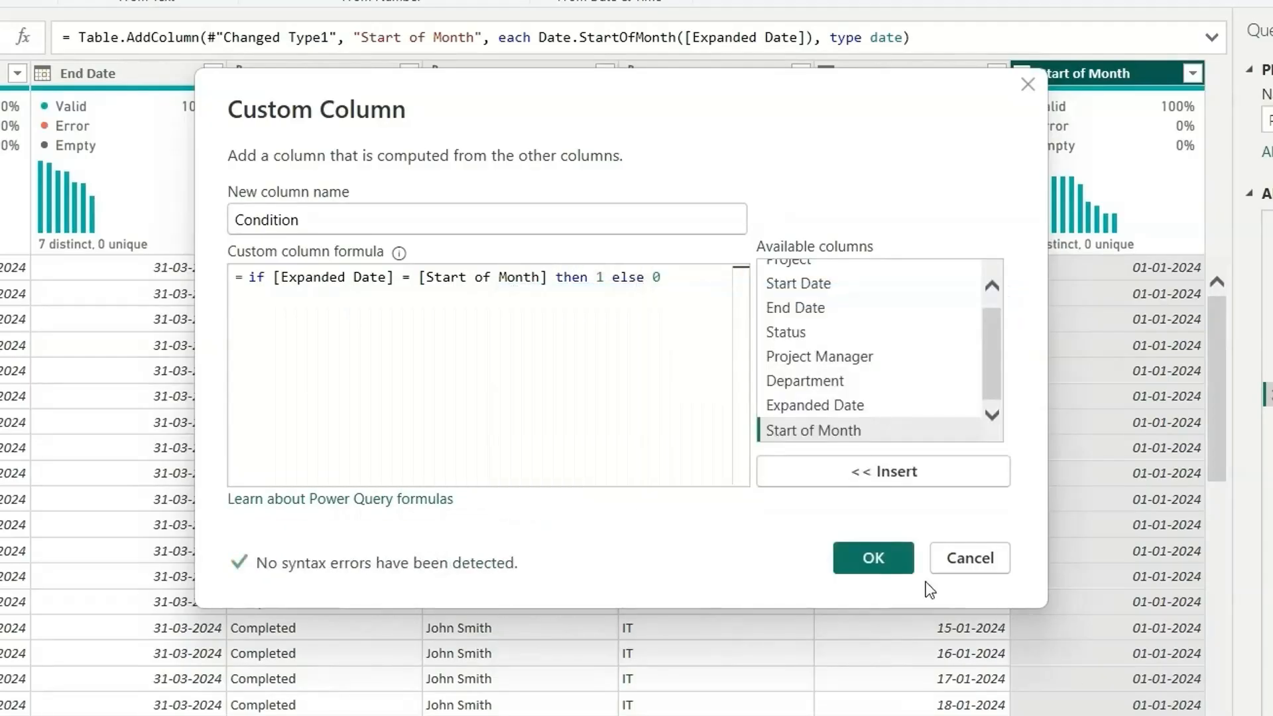
pyautogui.click(874, 560)
# Filter the Condition column to keep only rows with the value 1 and check the remaining rows
pyautogui.click(1188, 73)
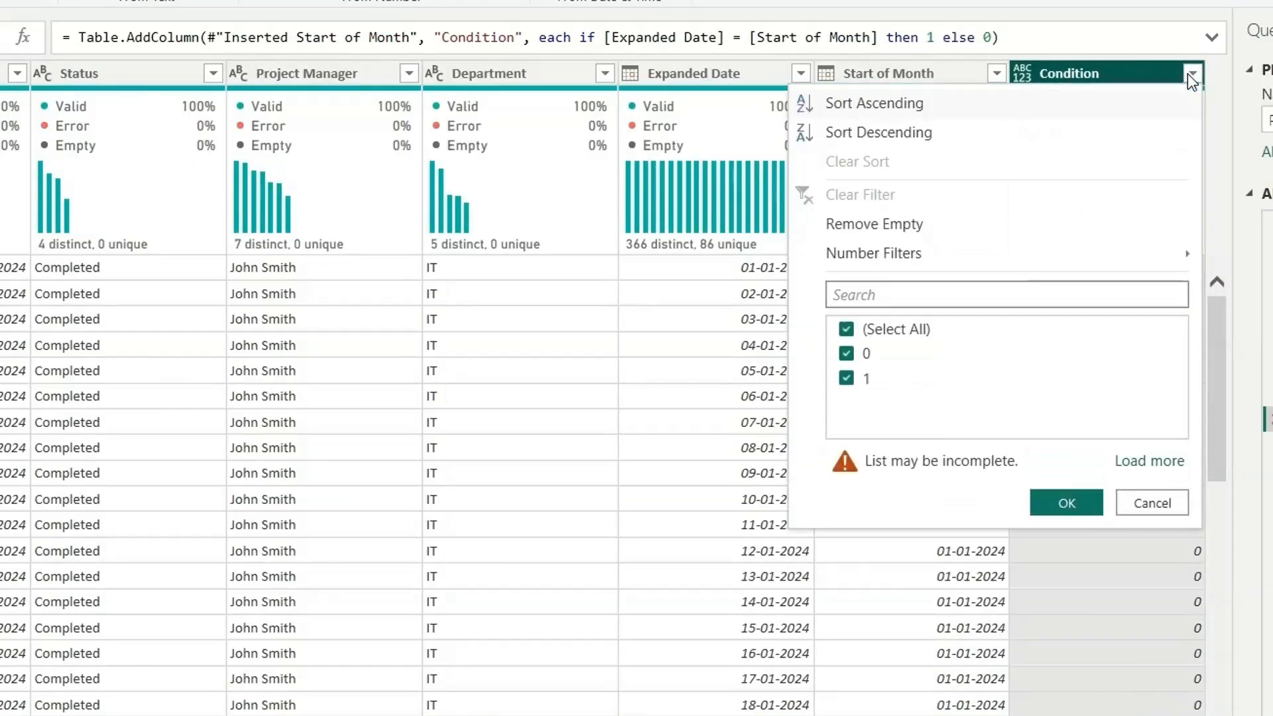
pyautogui.click(847, 353)
pyautogui.click(1067, 503)
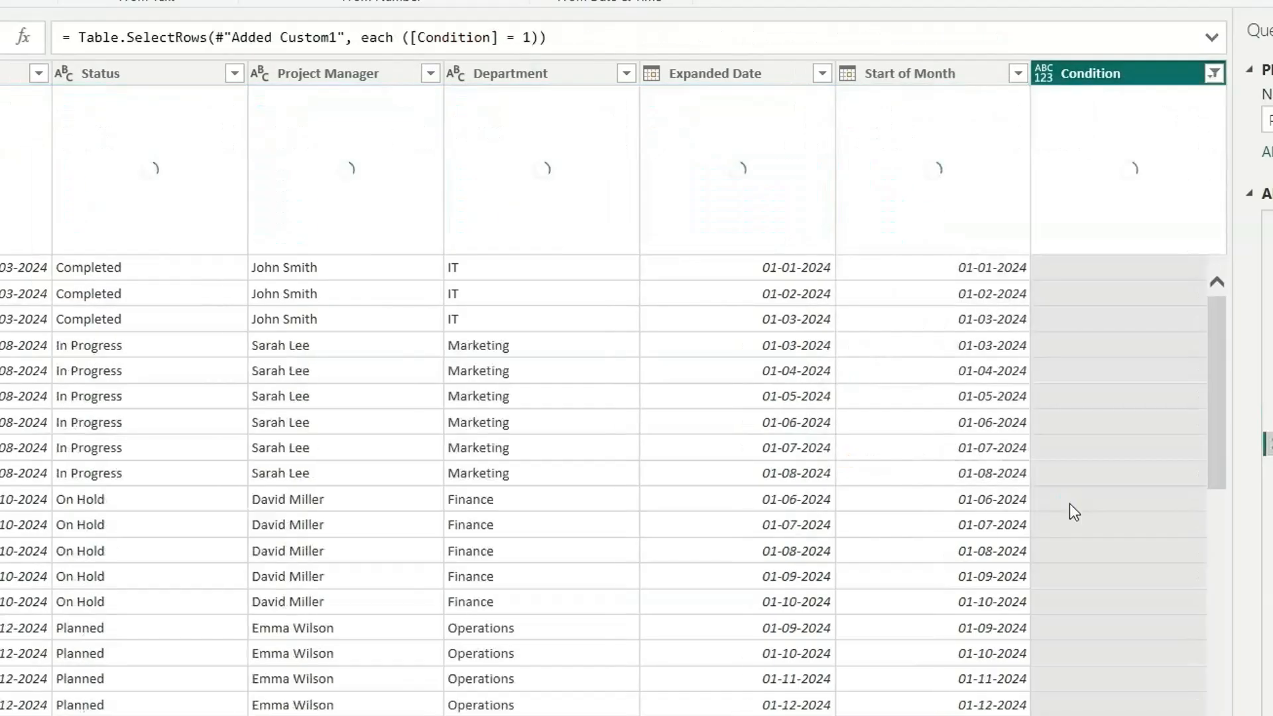
pyautogui.scroll(-10, 654, 637)
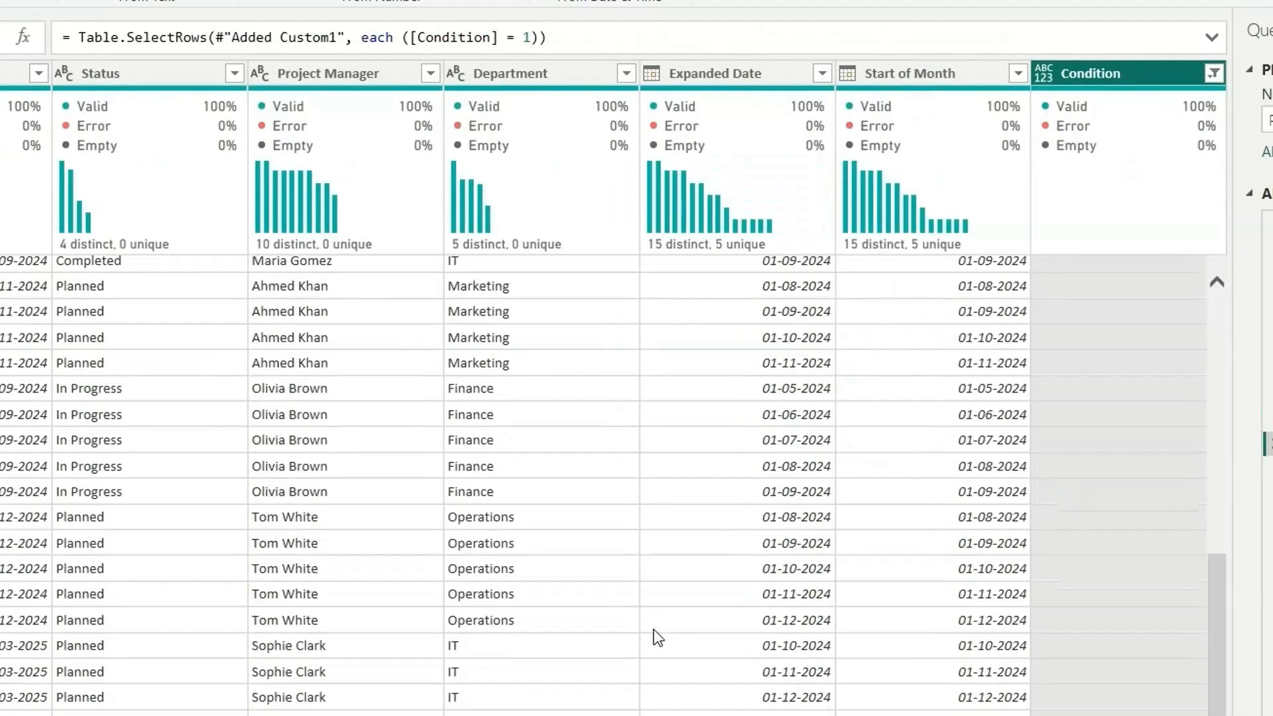
pyautogui.scroll(10, 654, 637)
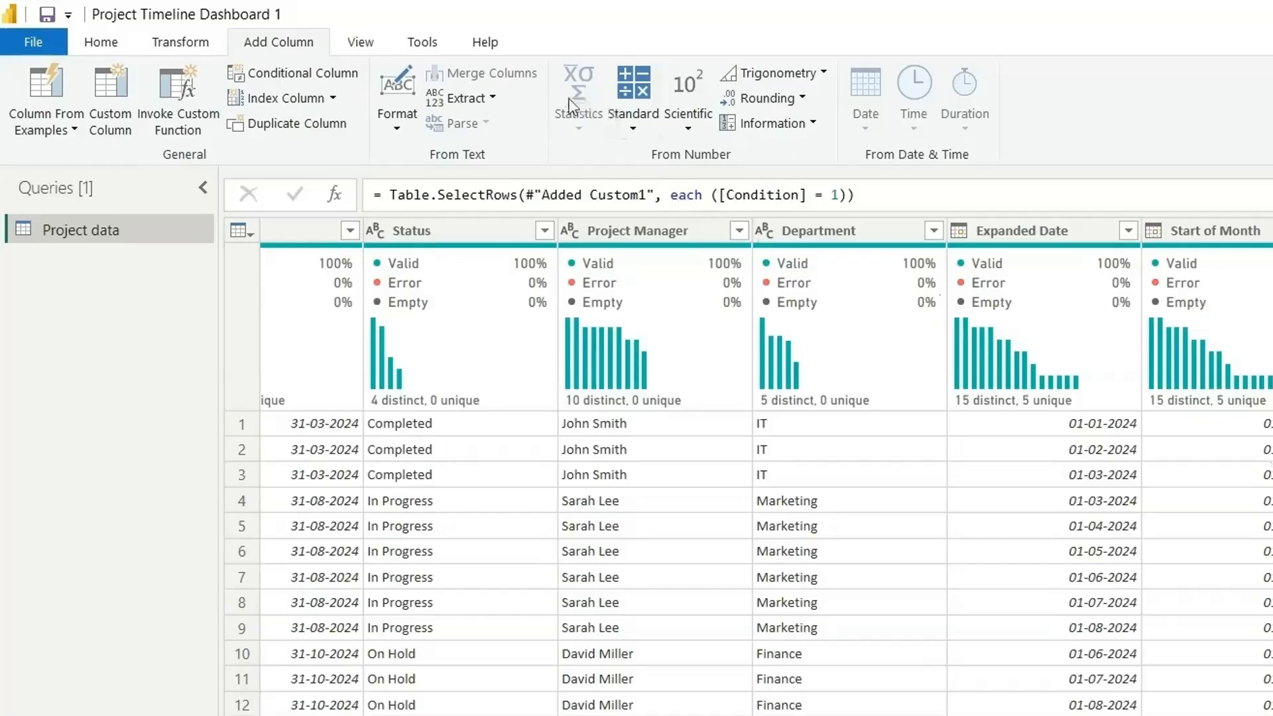
# Keep all columns except Start of Month and Condition, and apply the query changes to the Project data table
pyautogui.click(117, 53)
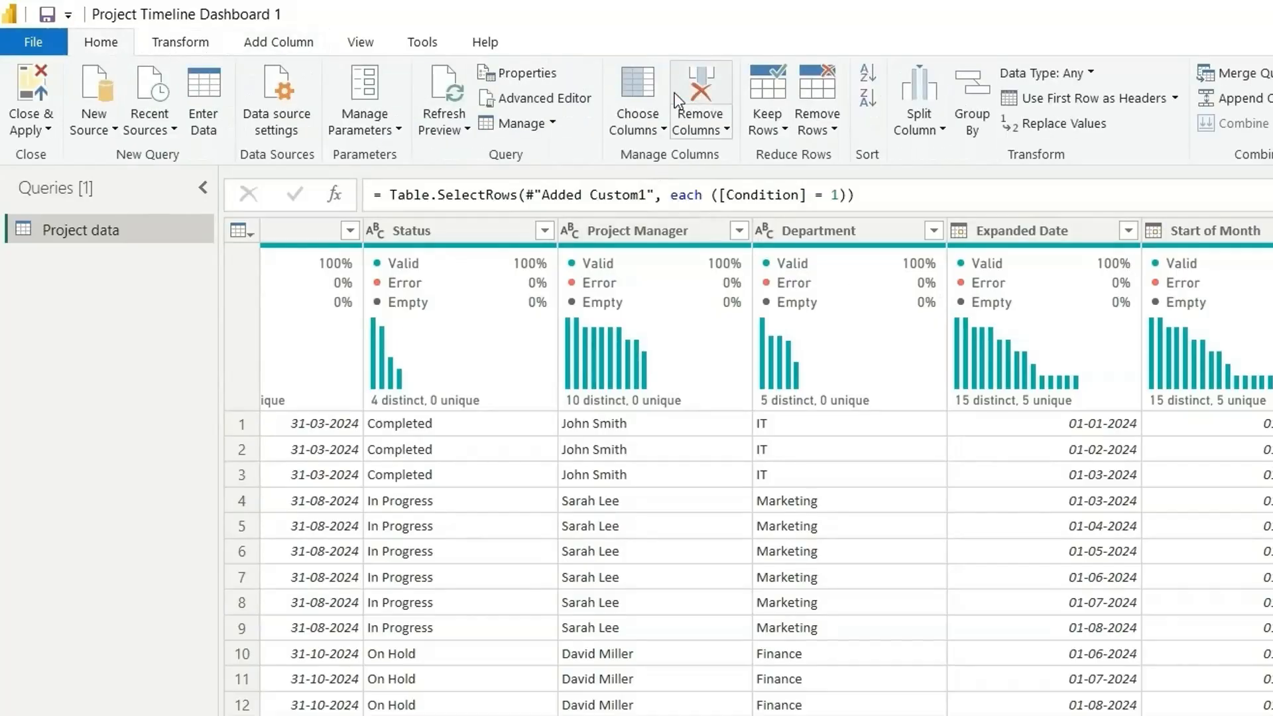
pyautogui.click(637, 93)
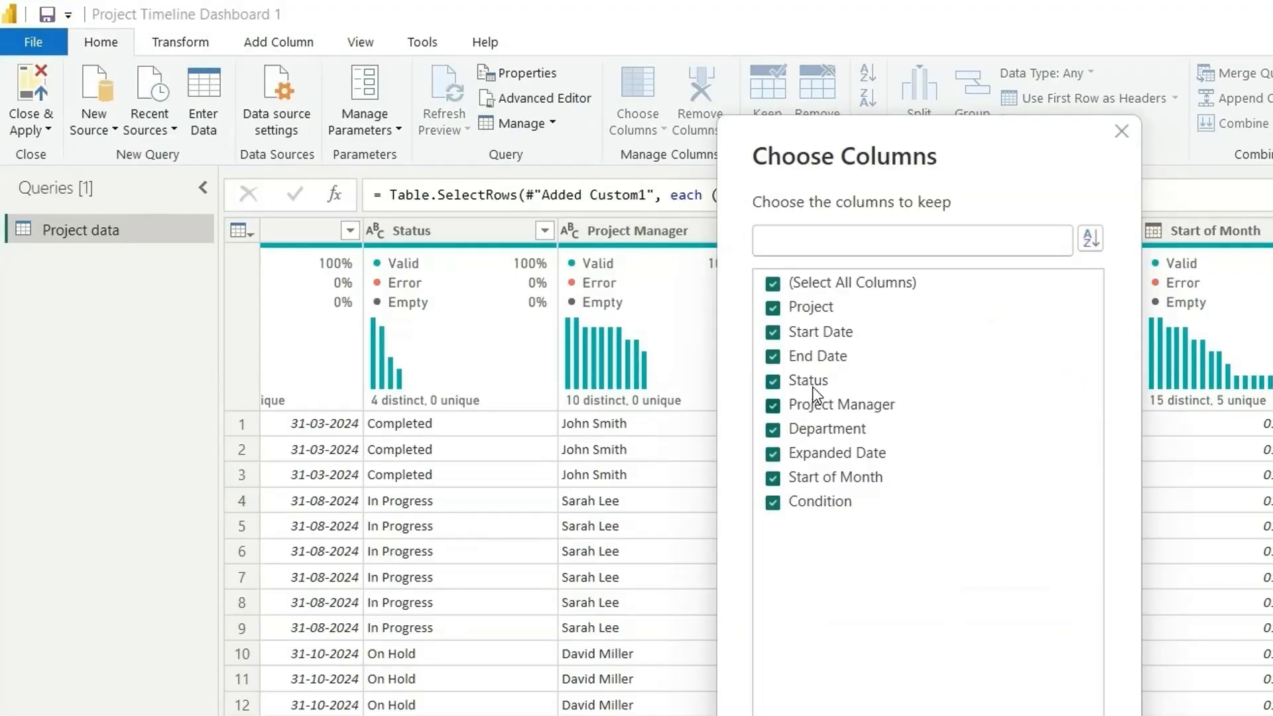
pyautogui.click(774, 503)
pyautogui.click(773, 478)
pyautogui.press('Return')
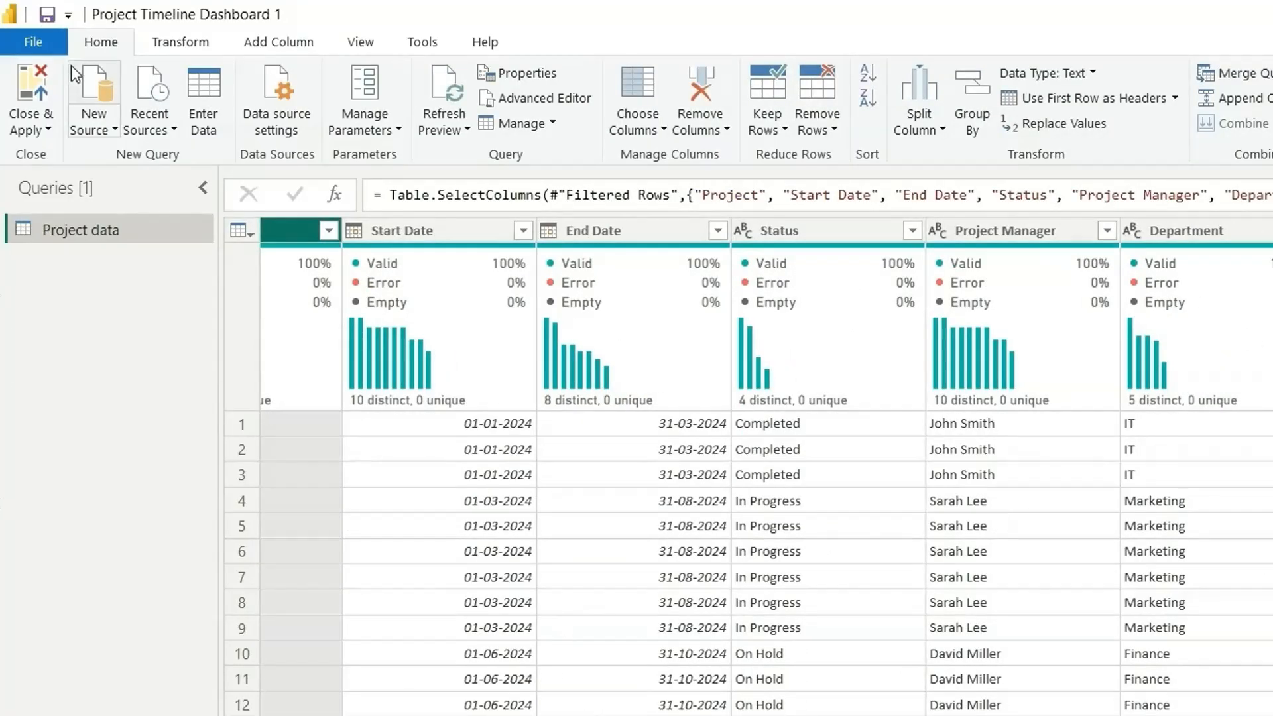
pyautogui.click(42, 78)
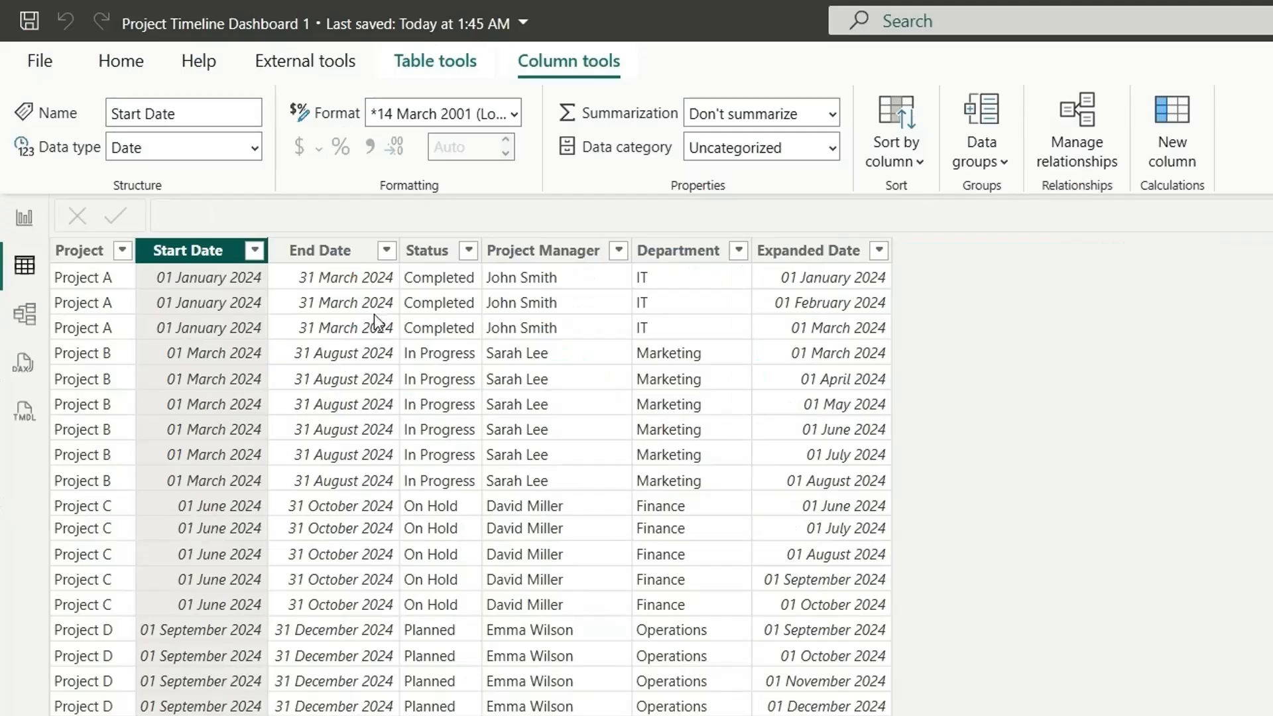
pyautogui.click(820, 253)
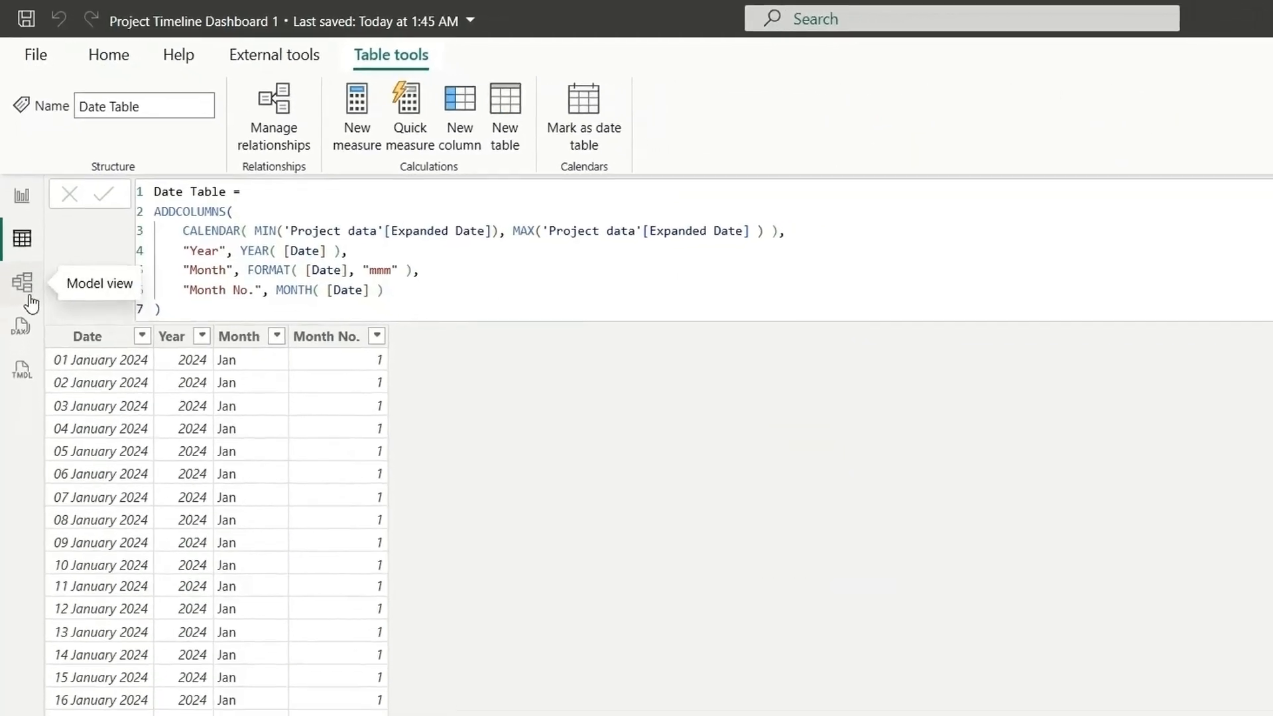
# Create an active many-to-one relationship from Expanded Date in Project data to Date in Date Table
pyautogui.click(25, 313)
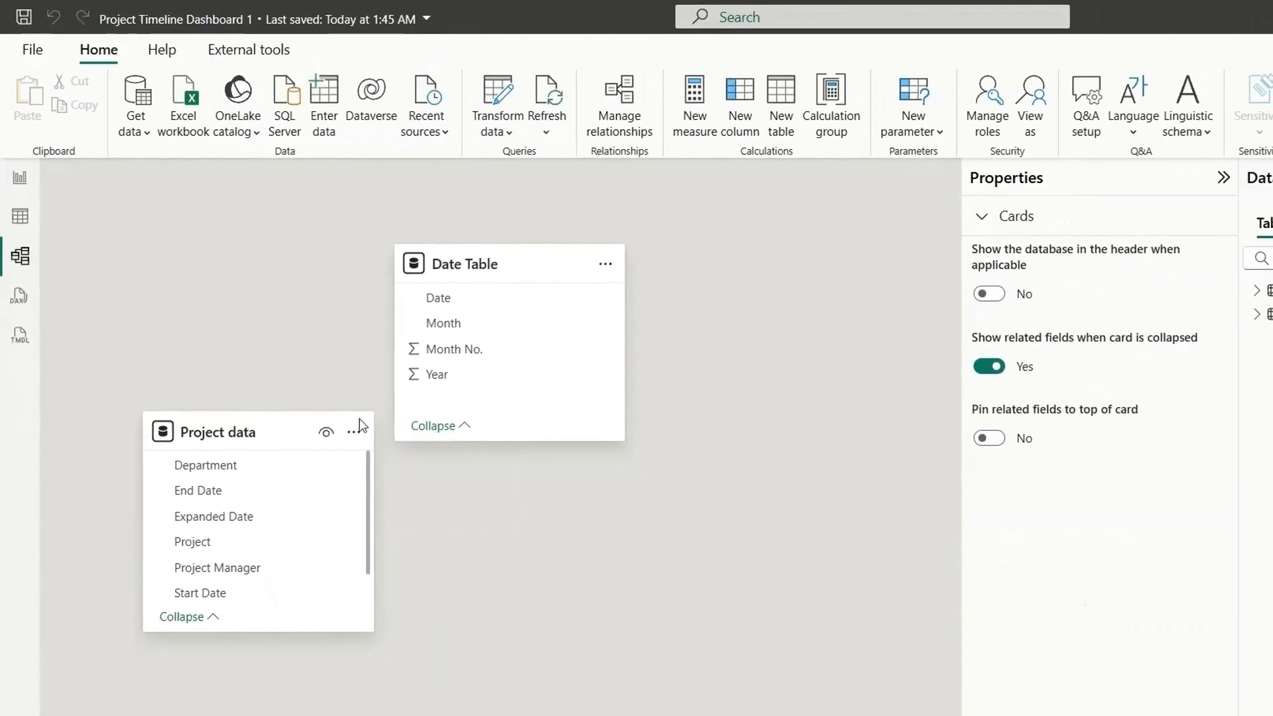
pyautogui.moveTo(434, 300); pyautogui.dragTo(251, 526)
pyautogui.click(958, 711)
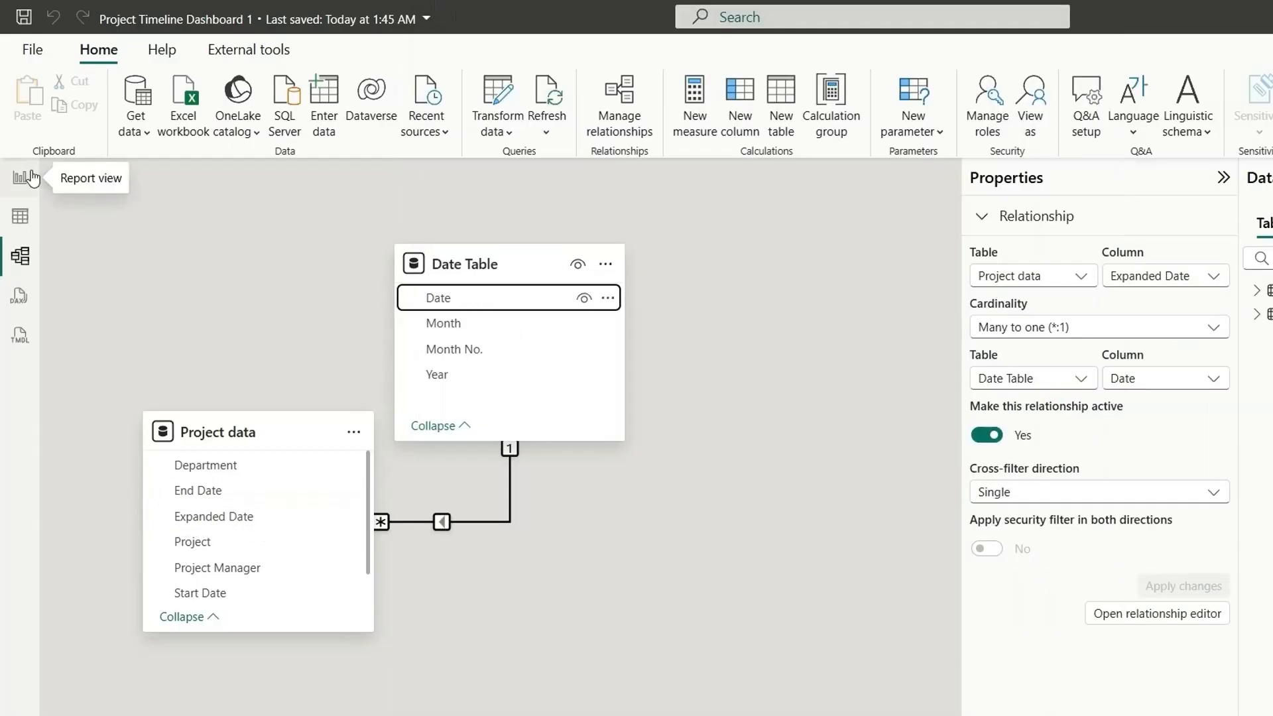
# Return to the report page and add Project to the rows of the empty matrix
pyautogui.click(19, 180)
pyautogui.click(329, 367)
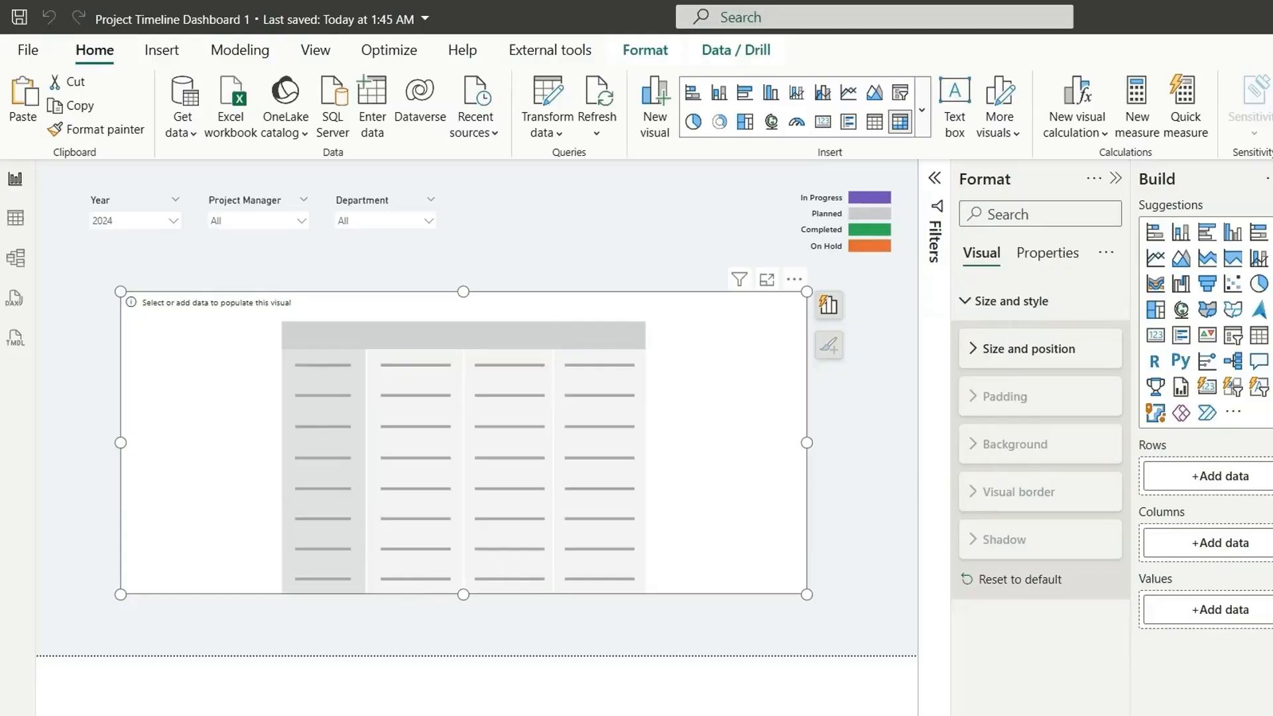
pyautogui.click(1107, 359)
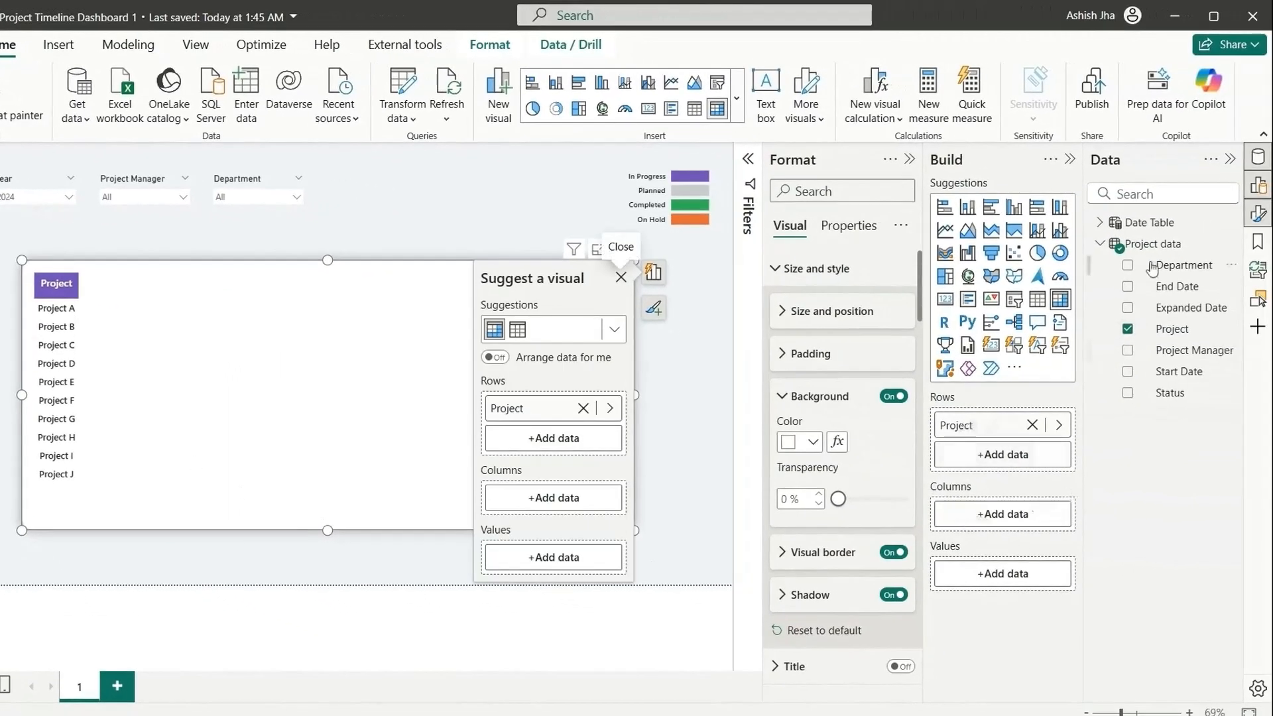
# Add Year and Month from Date Table to the matrix columns and dismiss the visual suggestions
pyautogui.click(1100, 223)
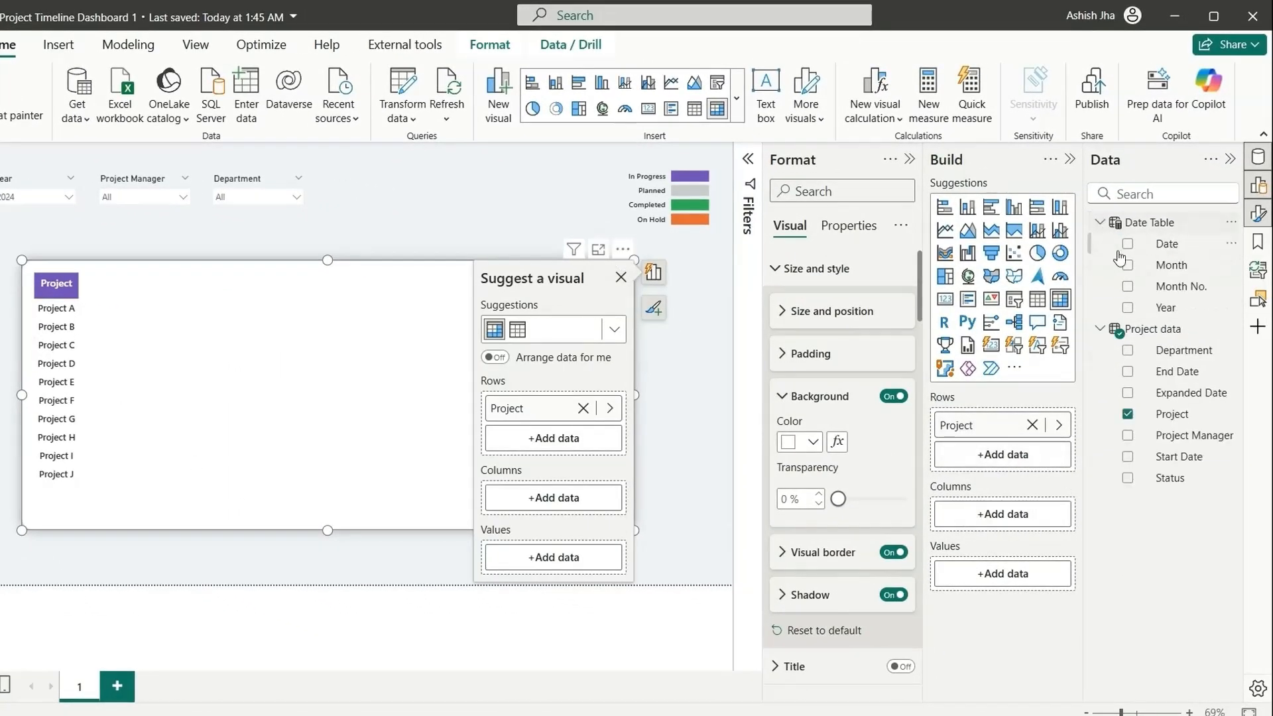
pyautogui.click(1128, 307)
pyautogui.moveTo(1160, 265); pyautogui.dragTo(433, 354)
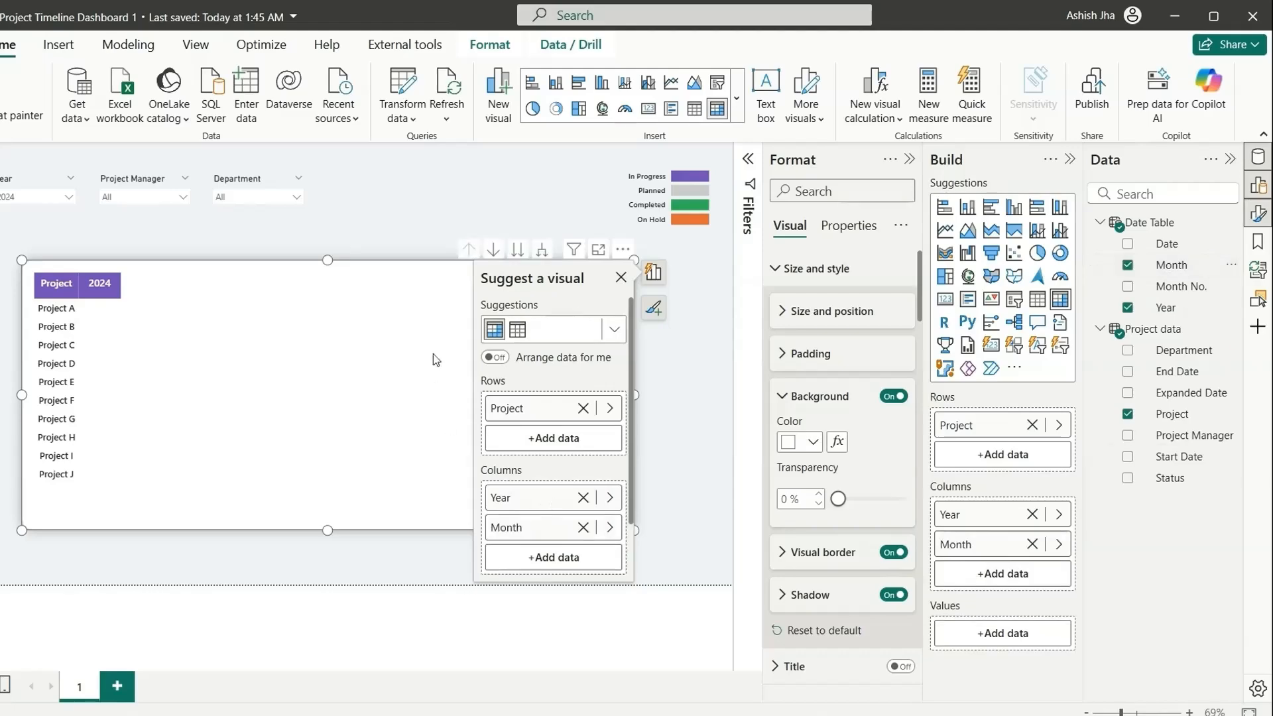
pyautogui.click(621, 277)
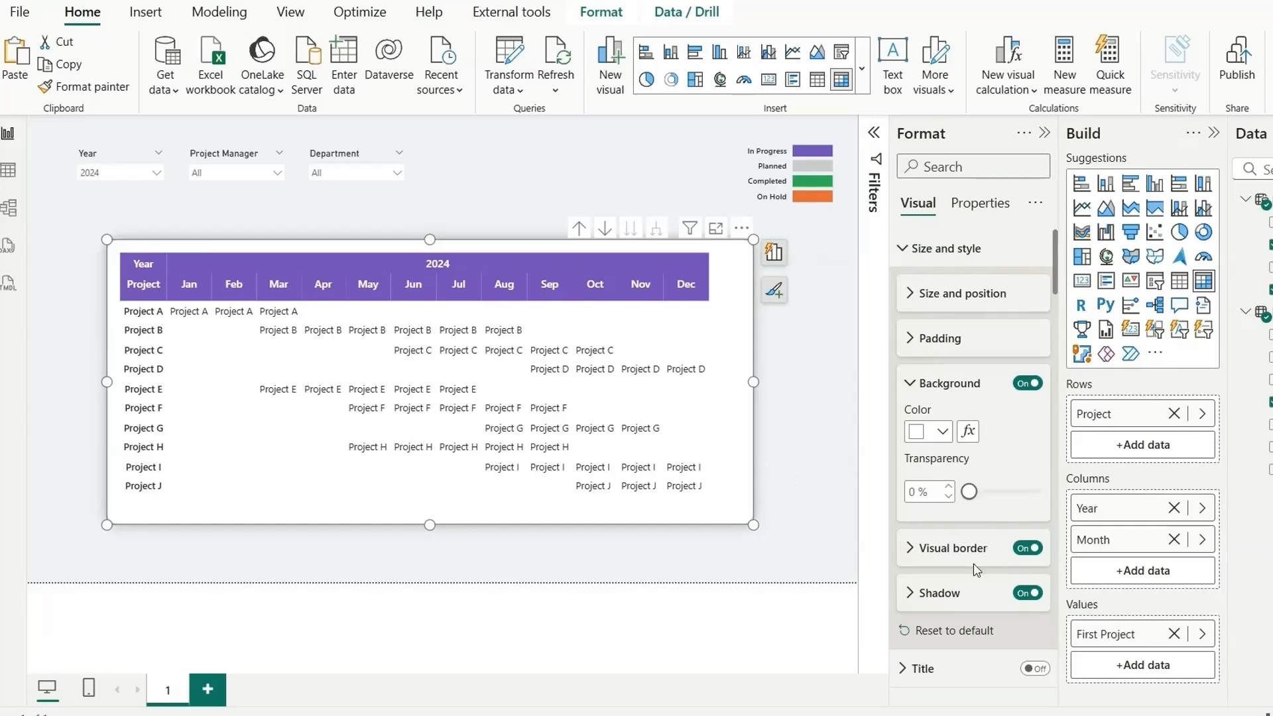
# Start rule-based background color formatting for the matrix's First Project values, based on the Status field
pyautogui.rightClick(1101, 635)
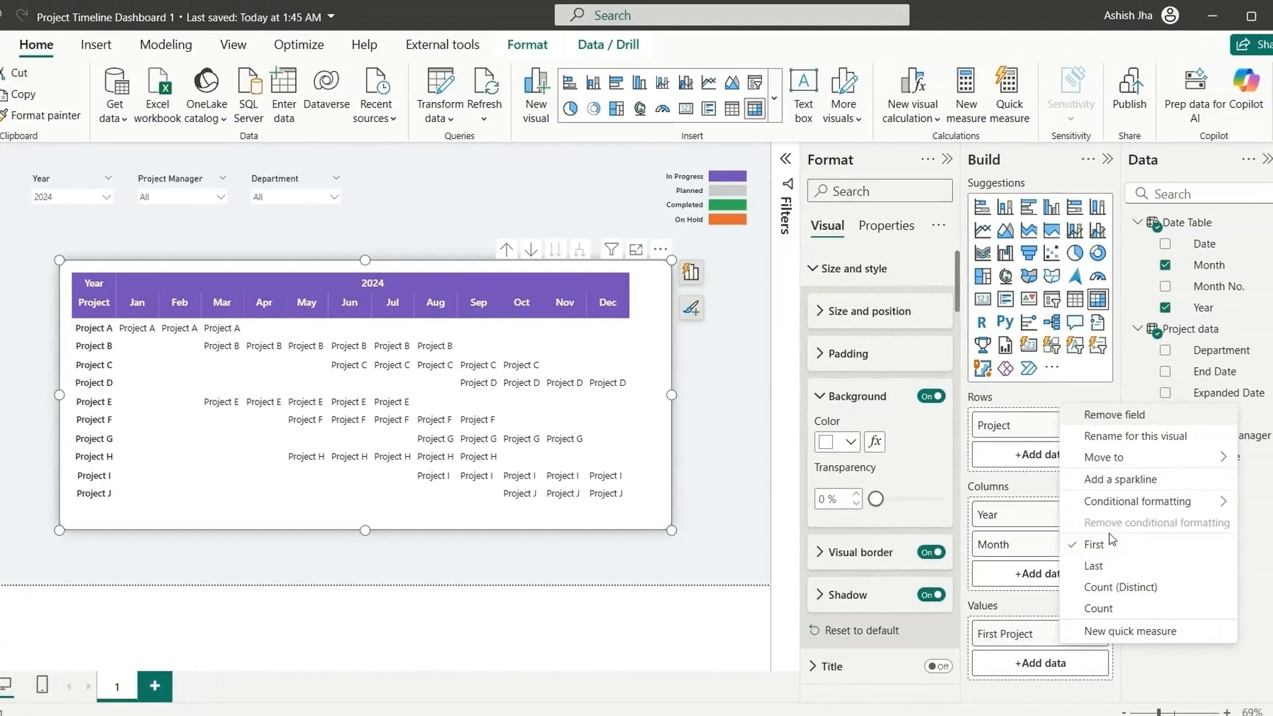
pyautogui.moveTo(1164, 502)
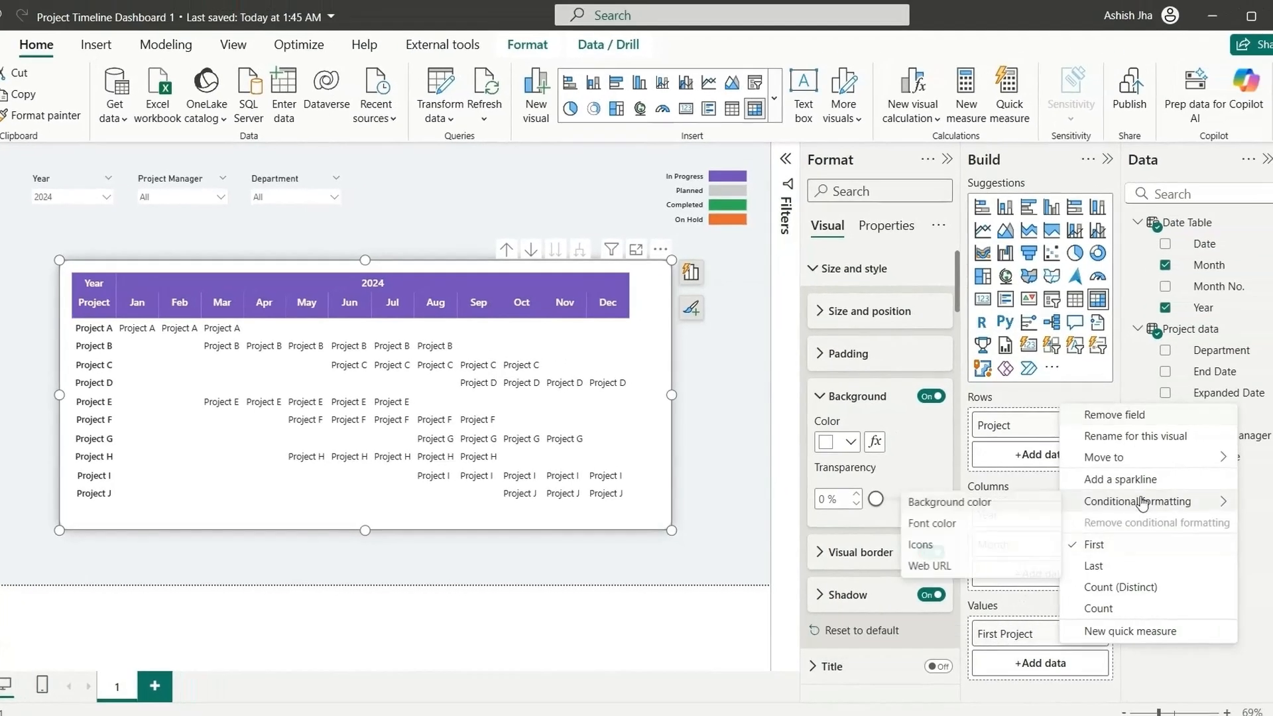
pyautogui.click(977, 507)
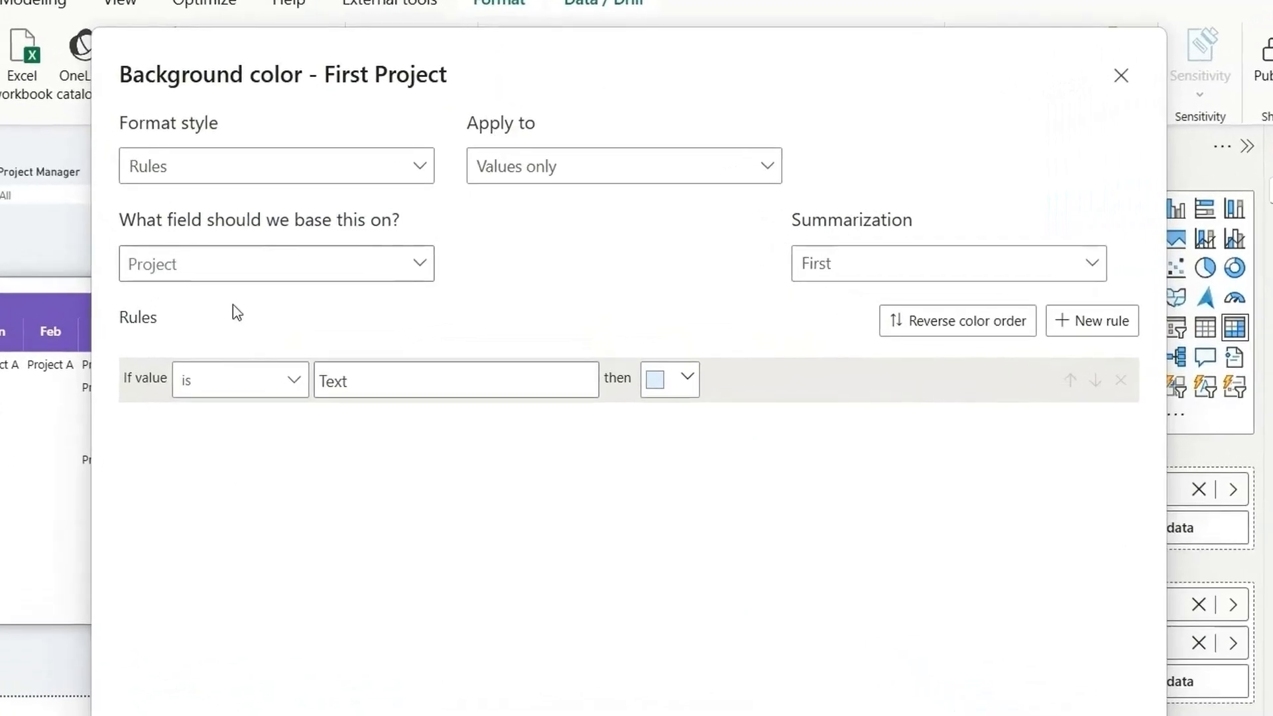
pyautogui.click(281, 255)
pyautogui.click(181, 270)
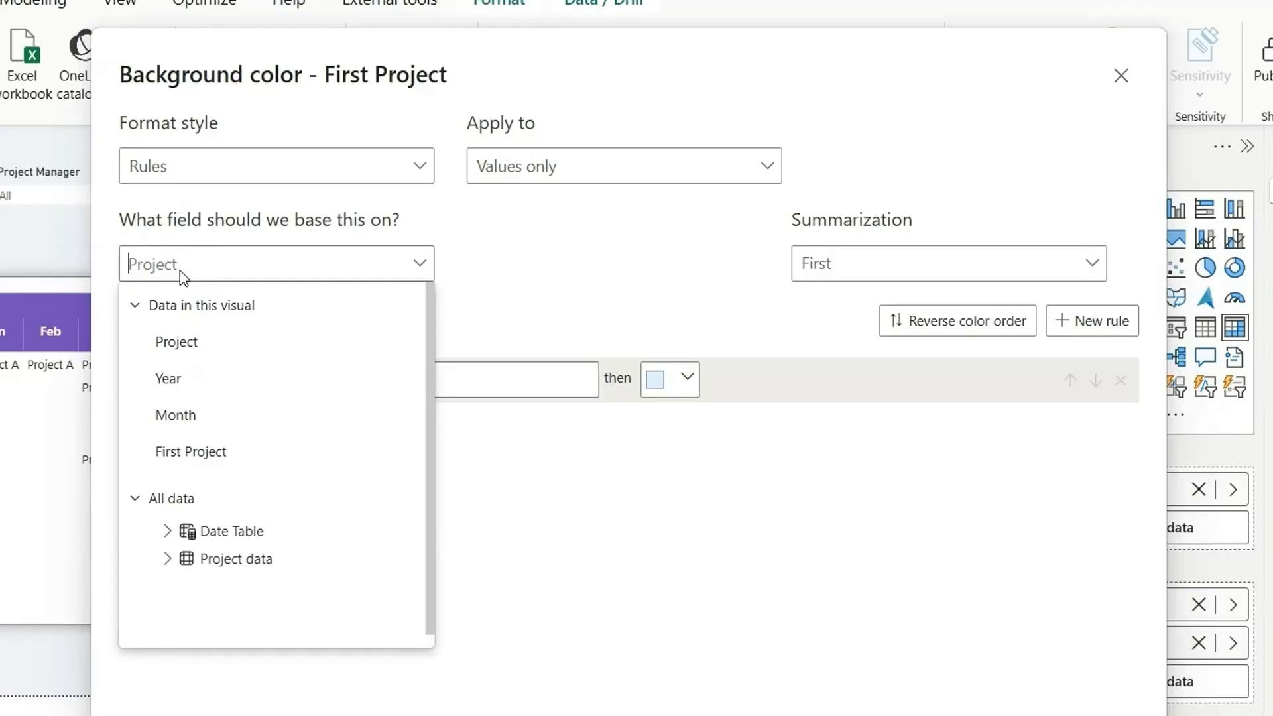
pyautogui.write('sta')
pyautogui.click(268, 441)
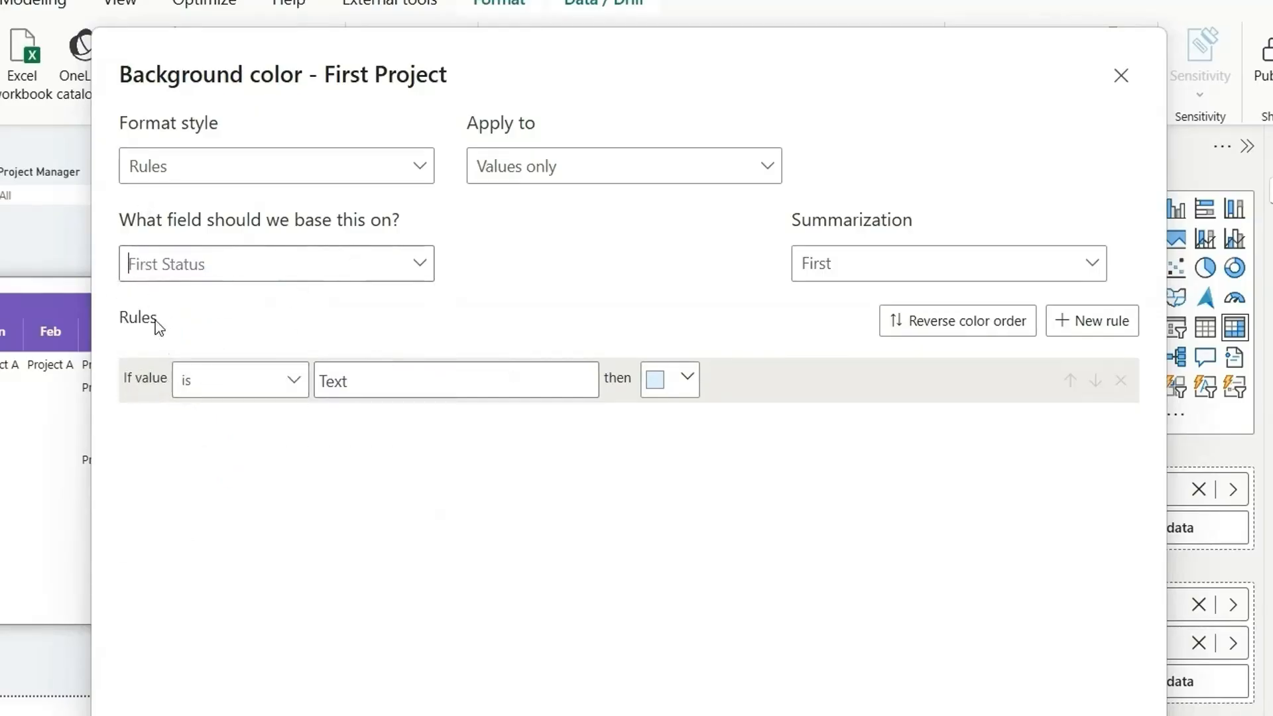
# Set the first background color rule so that the status Completed is green
pyautogui.click(338, 377)
pyautogui.write('Completed')
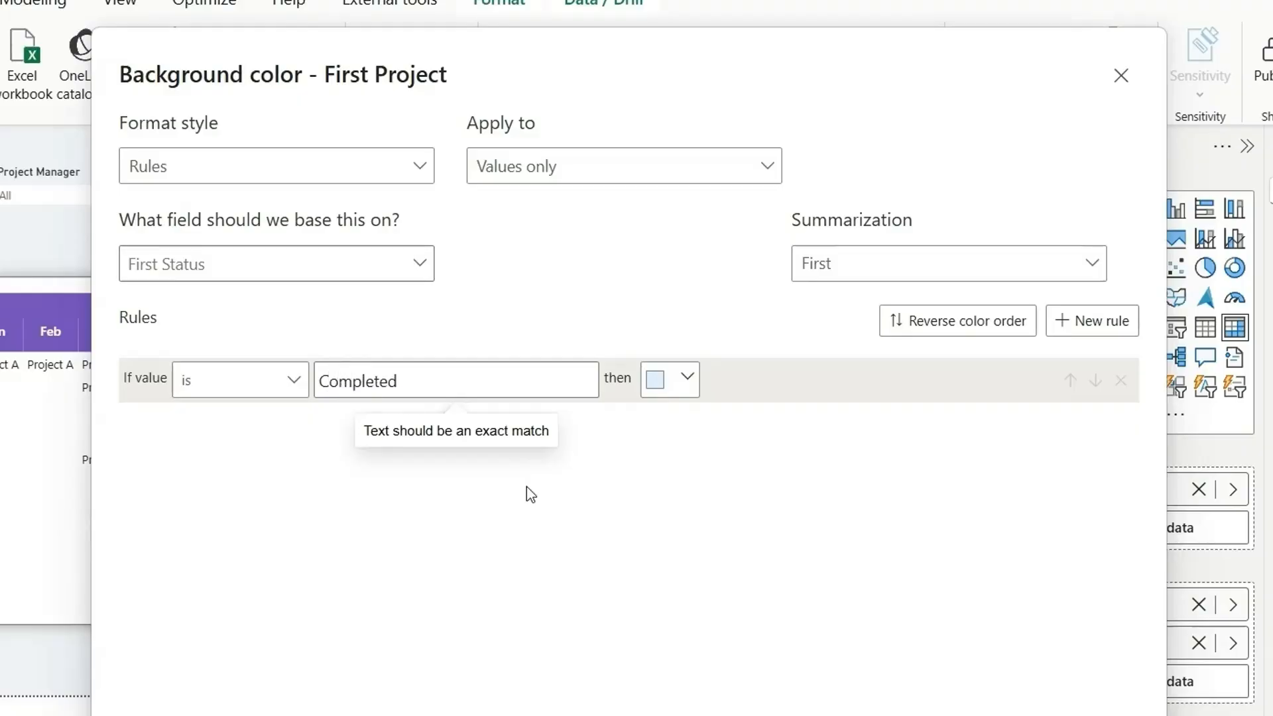
pyautogui.click(662, 387)
pyautogui.press('Escape')
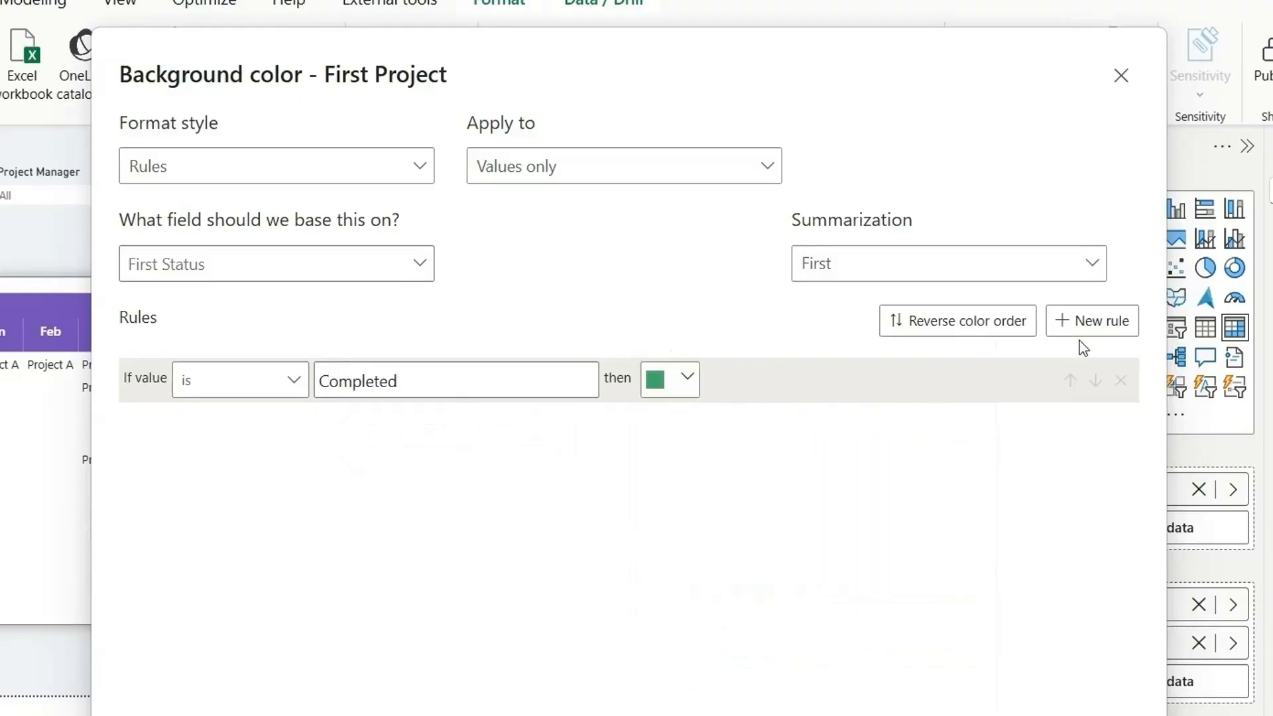
# Add three more background color rules and set the second rule to color the status Planned grey
pyautogui.click(1092, 320)
pyautogui.click(1093, 320)
pyautogui.click(1093, 320)
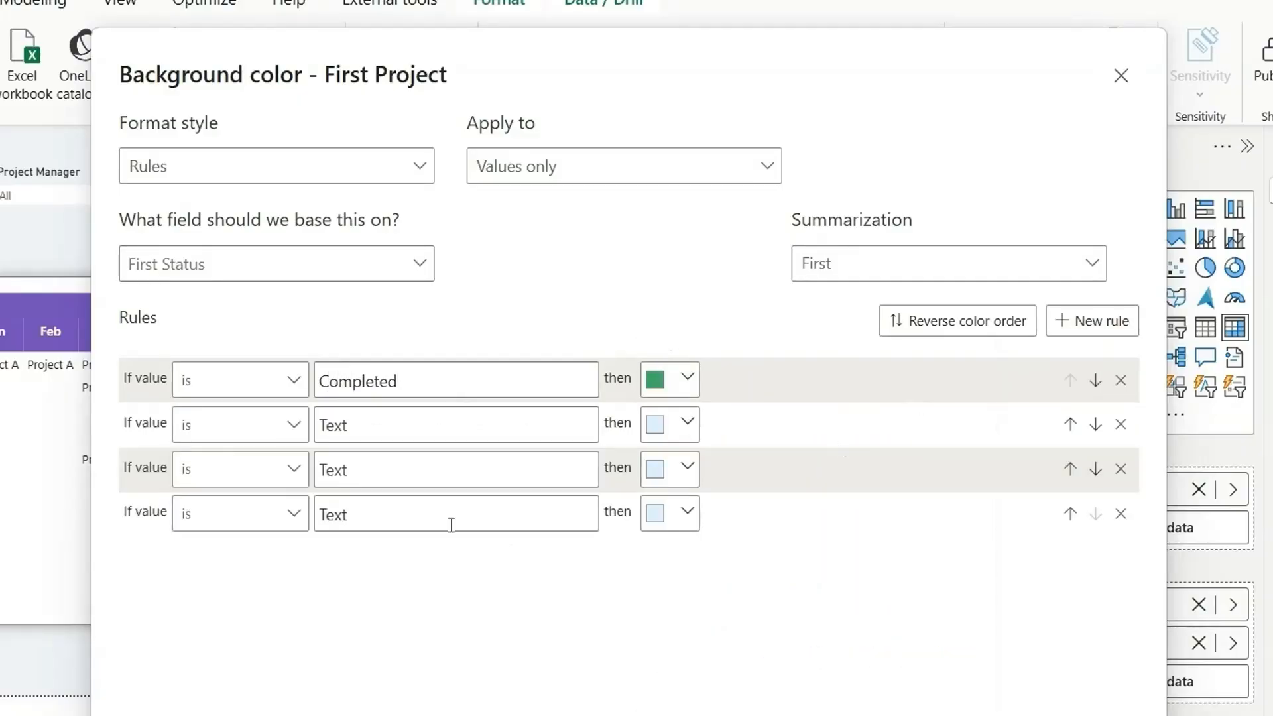
pyautogui.click(341, 424)
pyautogui.write('Planned')
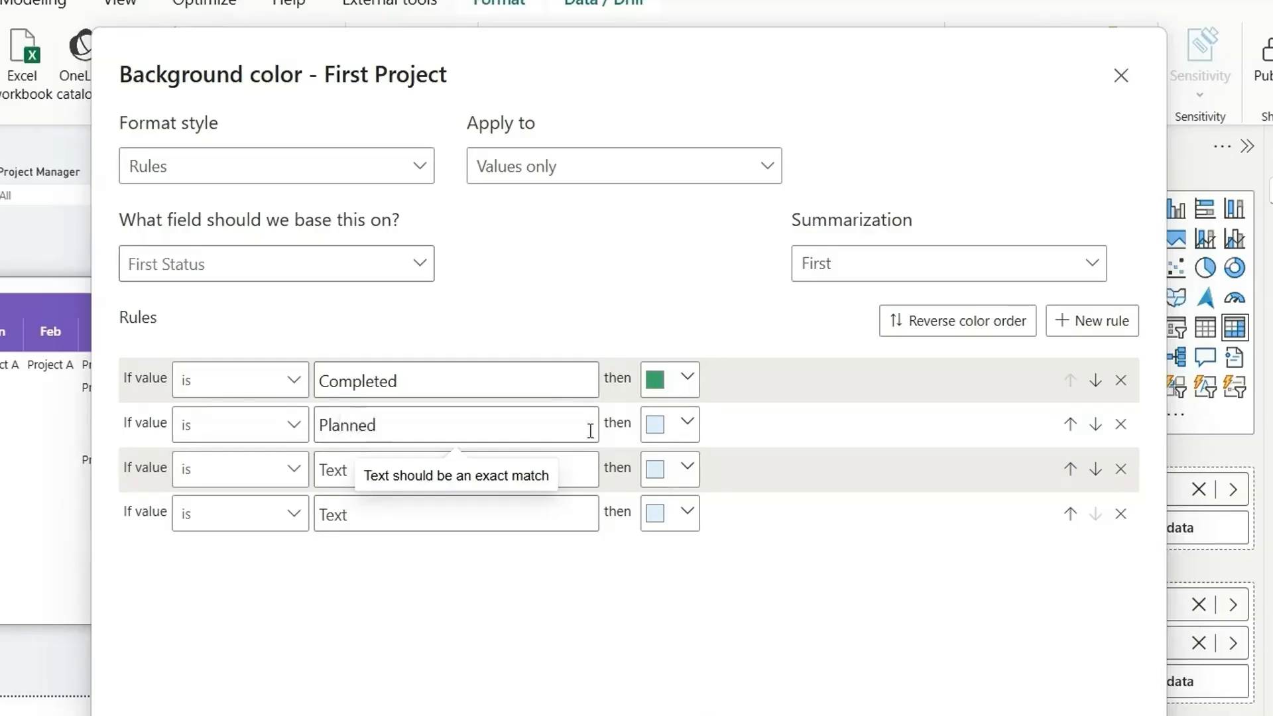
pyautogui.click(687, 424)
pyautogui.click(671, 175)
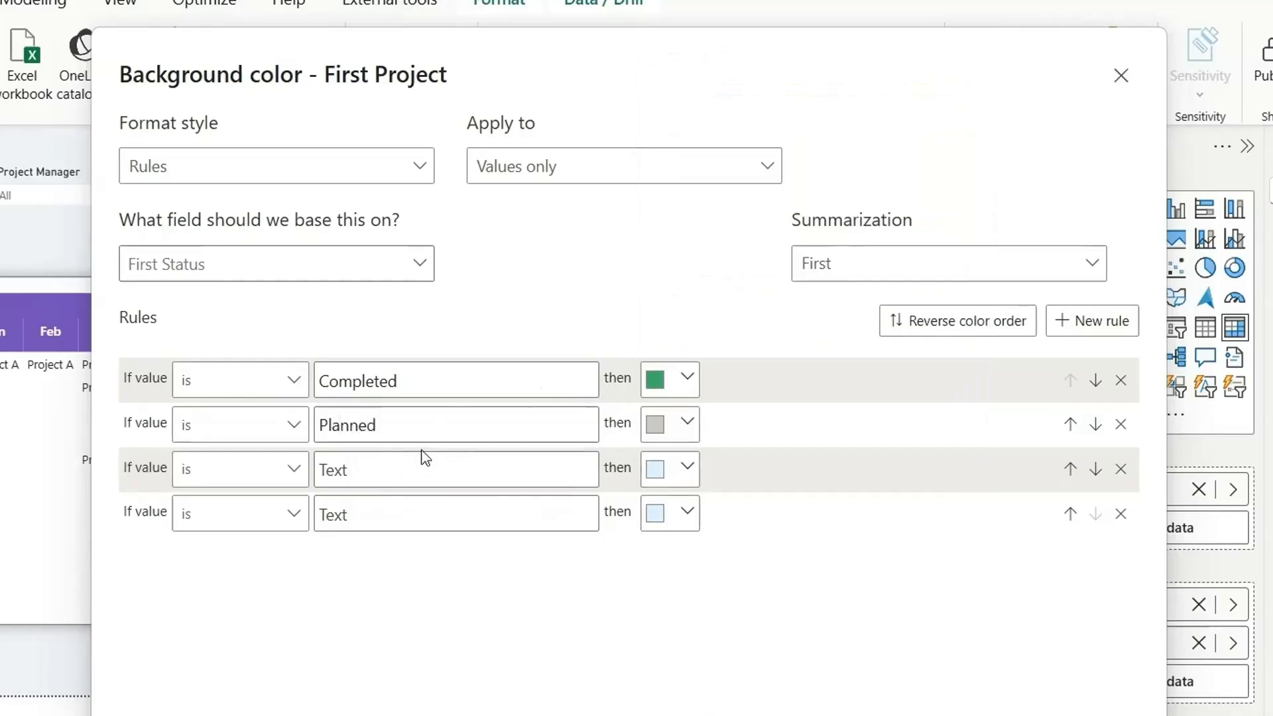
# Set the third background color rule so that the status In Progress is purple
pyautogui.click(384, 478)
pyautogui.write('In Pro')
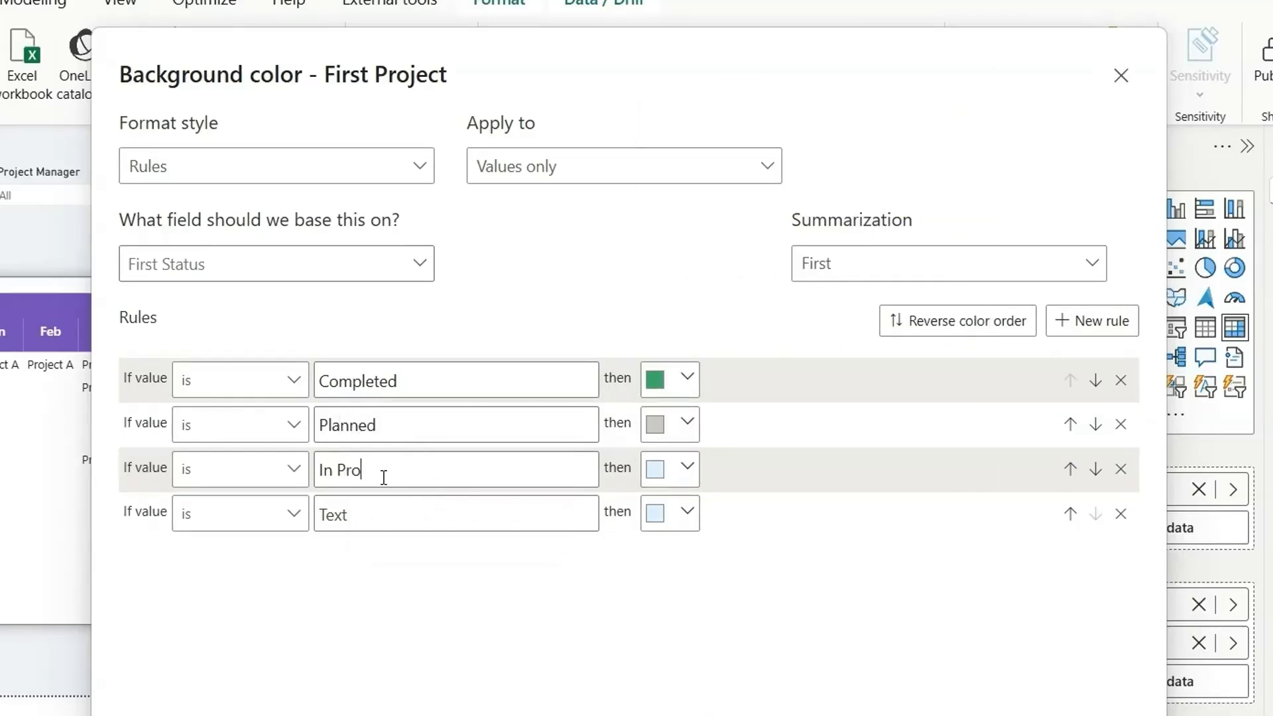
pyautogui.write('gress')
pyautogui.click(676, 479)
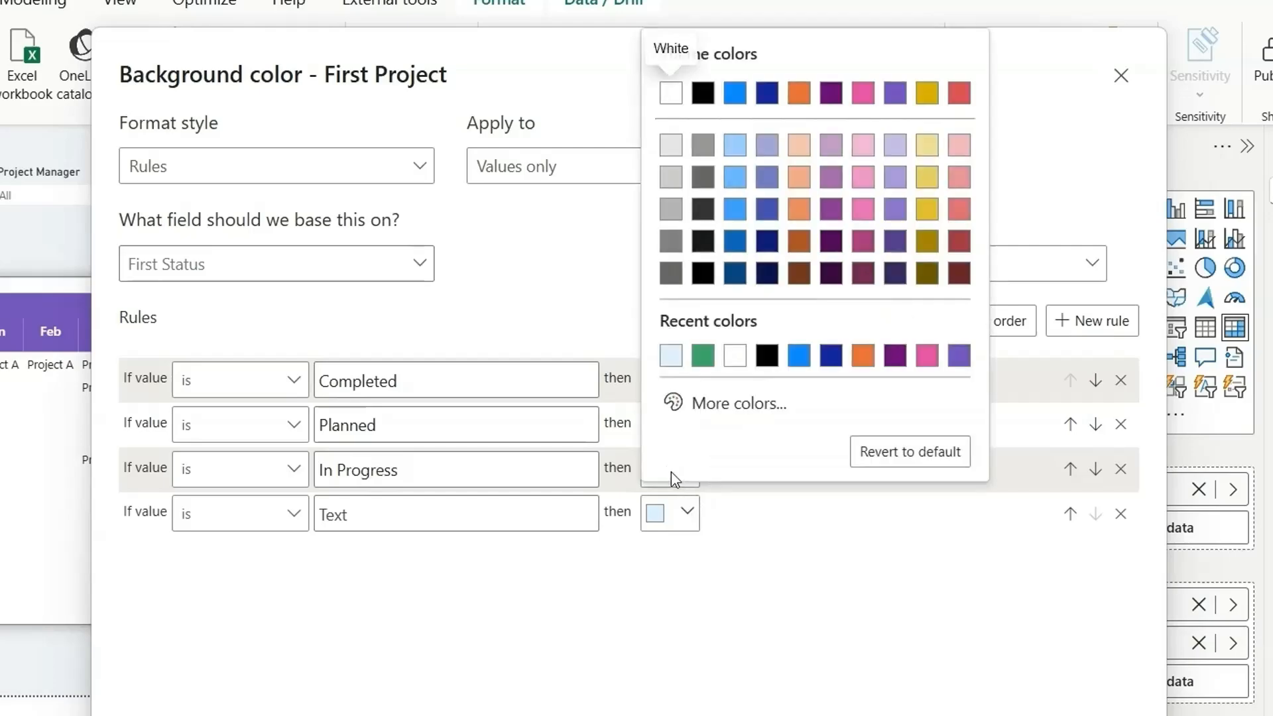
pyautogui.click(959, 356)
# Set the fourth rule so that the status On Hold is orange, and apply the background color formatting
pyautogui.click(368, 505)
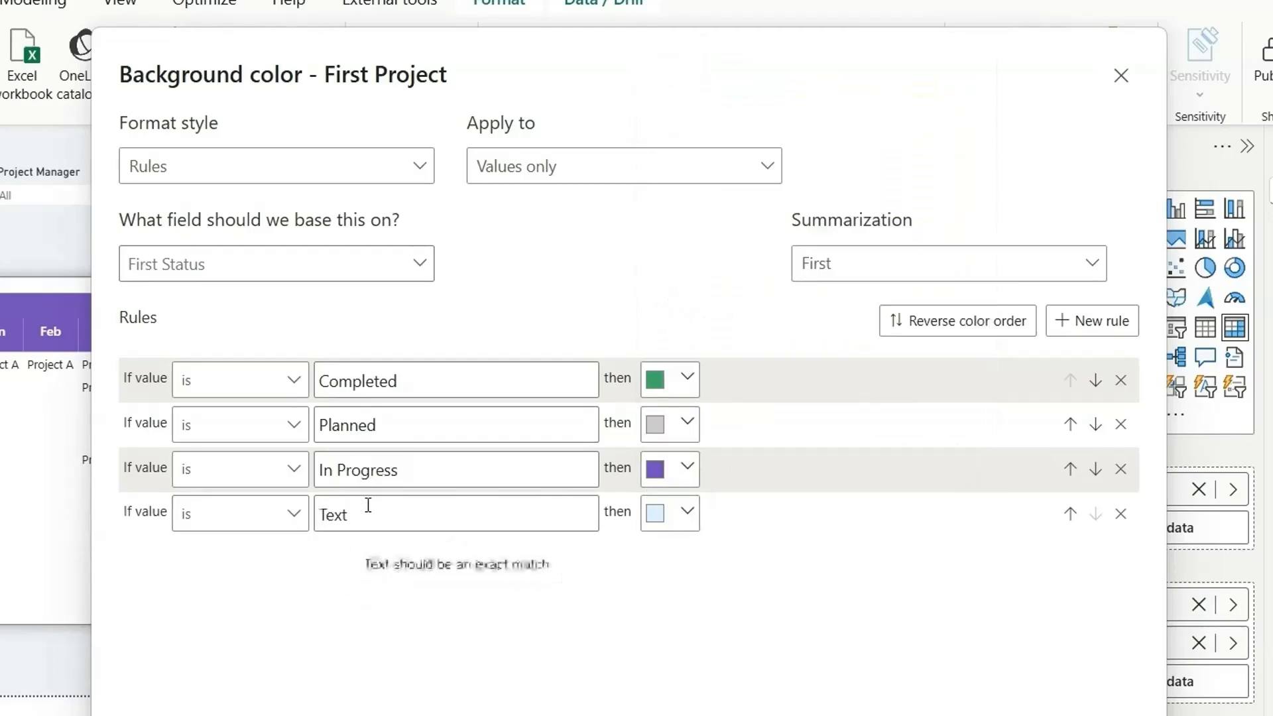
pyautogui.write('On Hold')
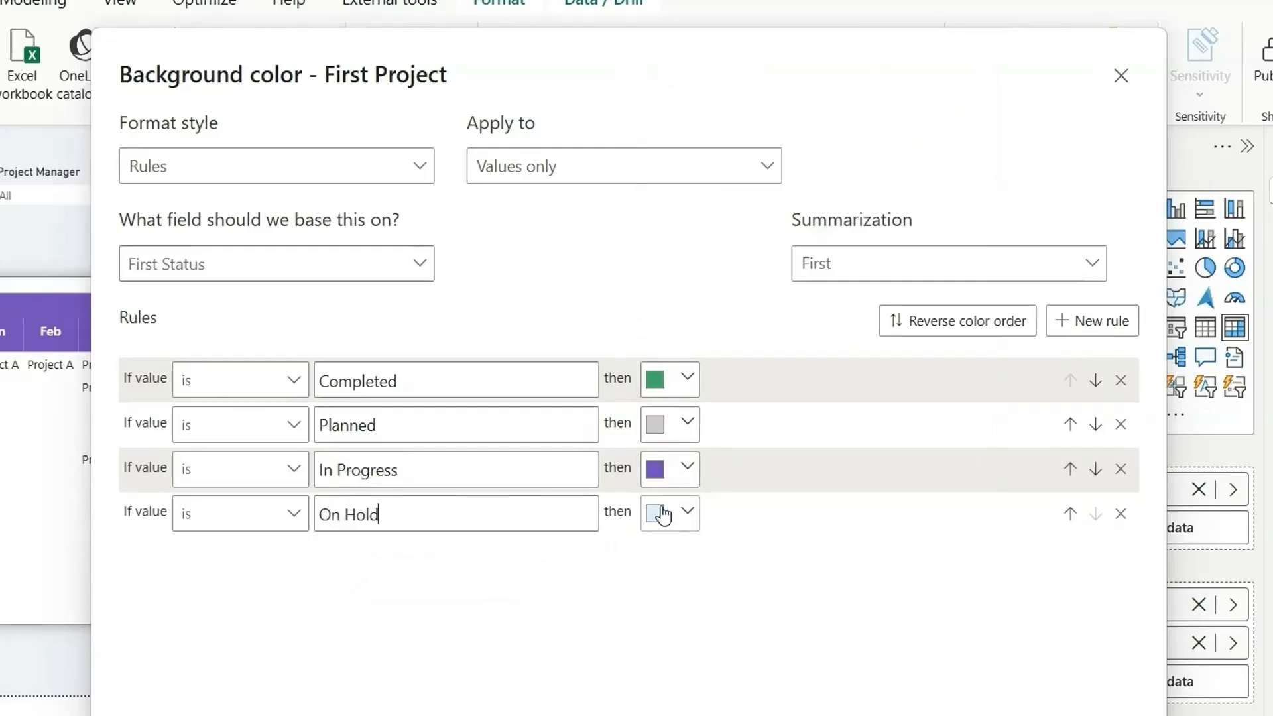
pyautogui.click(662, 515)
pyautogui.click(822, 102)
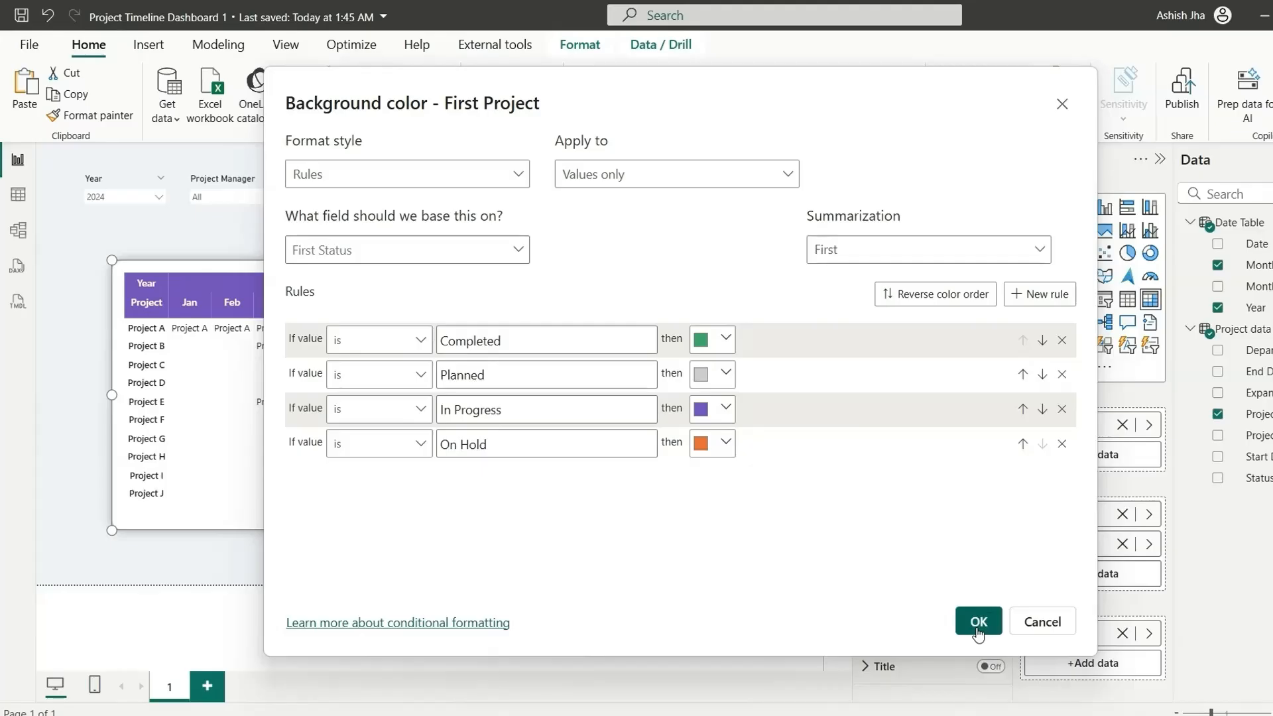
pyautogui.click(977, 626)
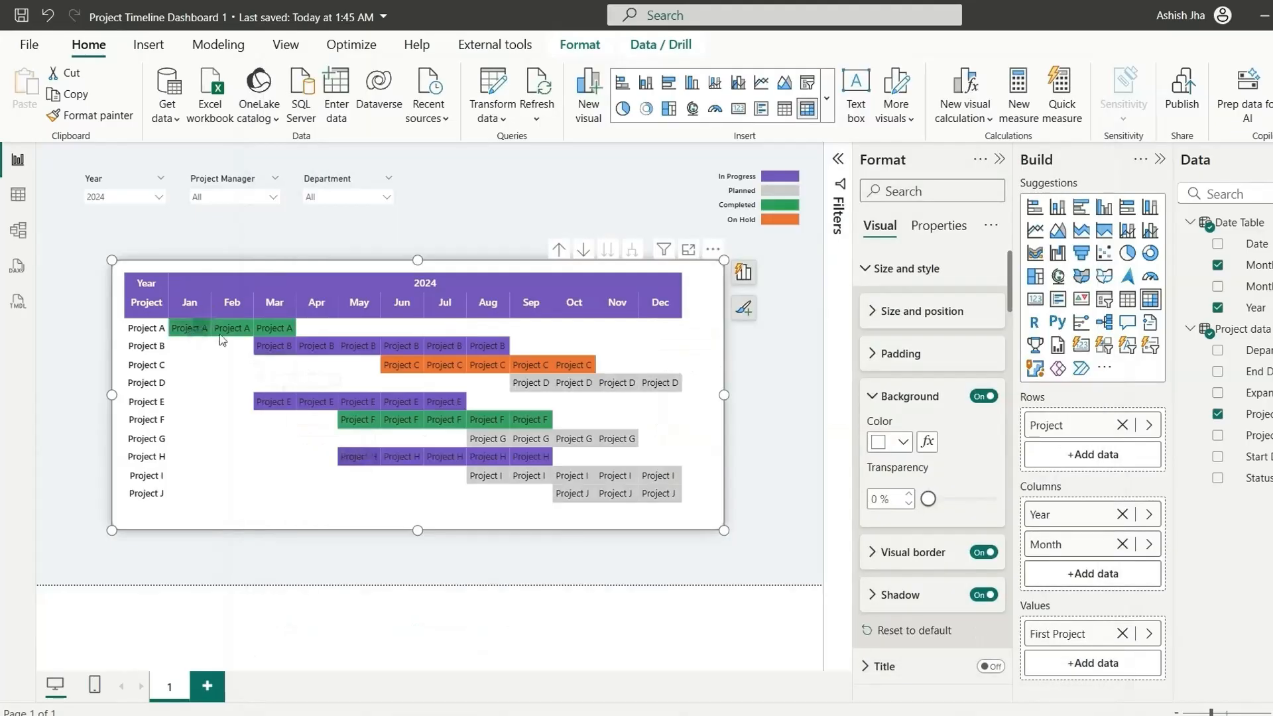
# Apply font color rules to First Project based on First Status: Completed green, Planned grey, In Progress purple, On Hold orange
pyautogui.rightClick(1049, 635)
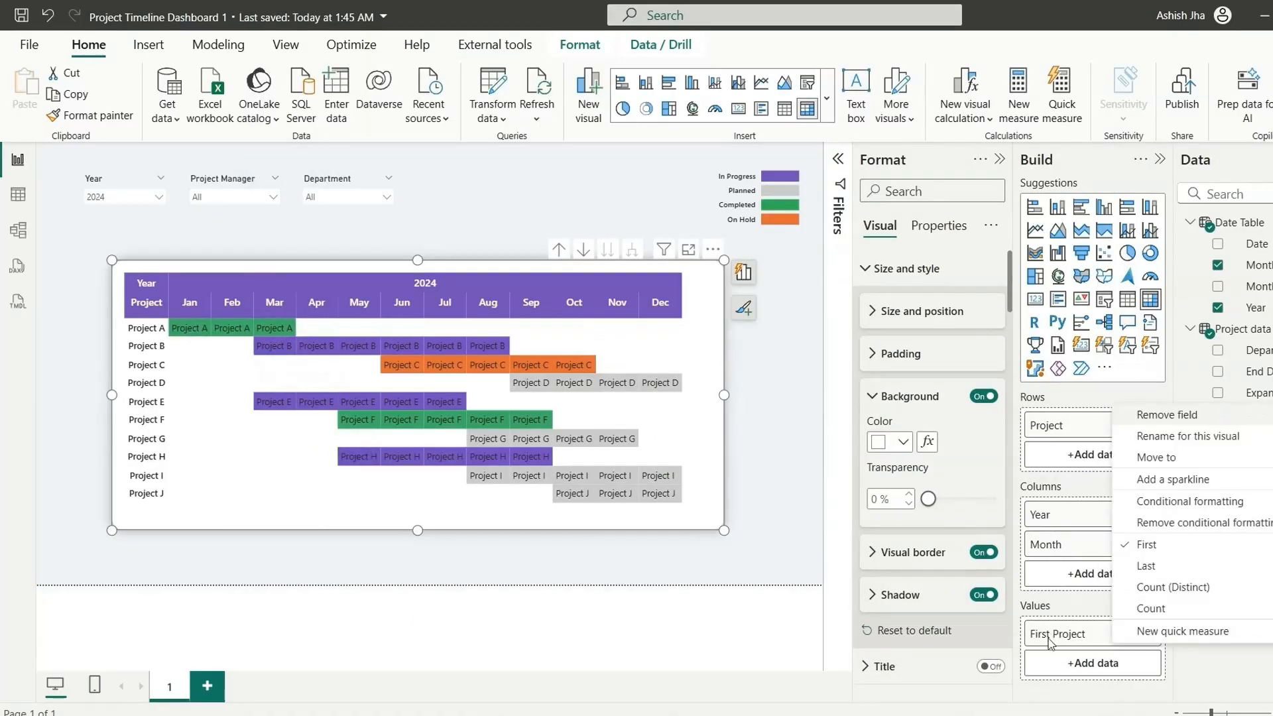
pyautogui.moveTo(1204, 502)
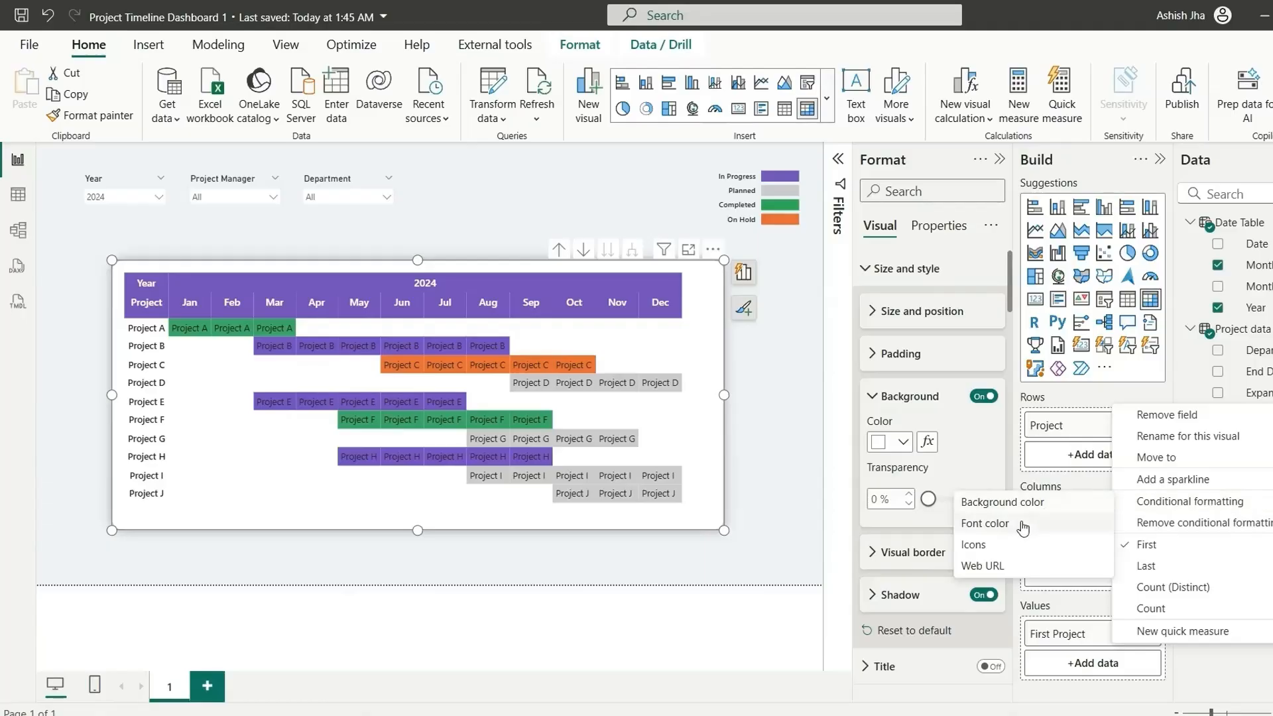
pyautogui.click(986, 523)
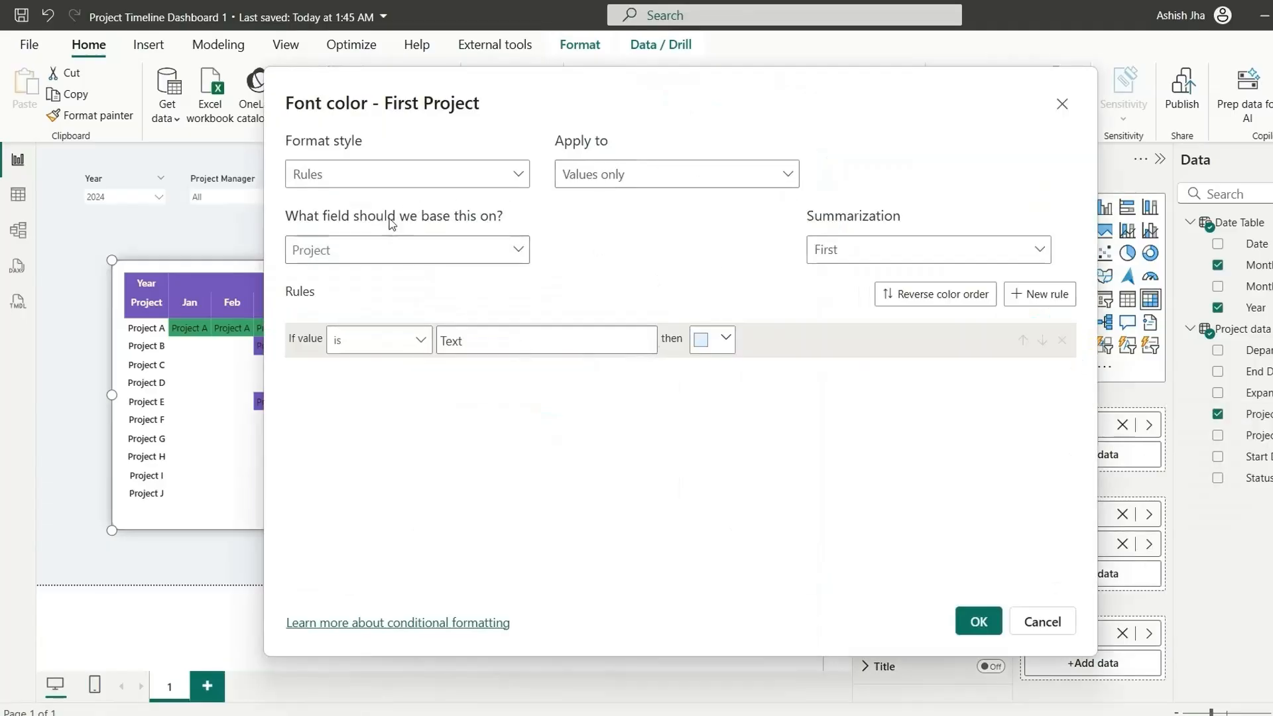
pyautogui.click(378, 244)
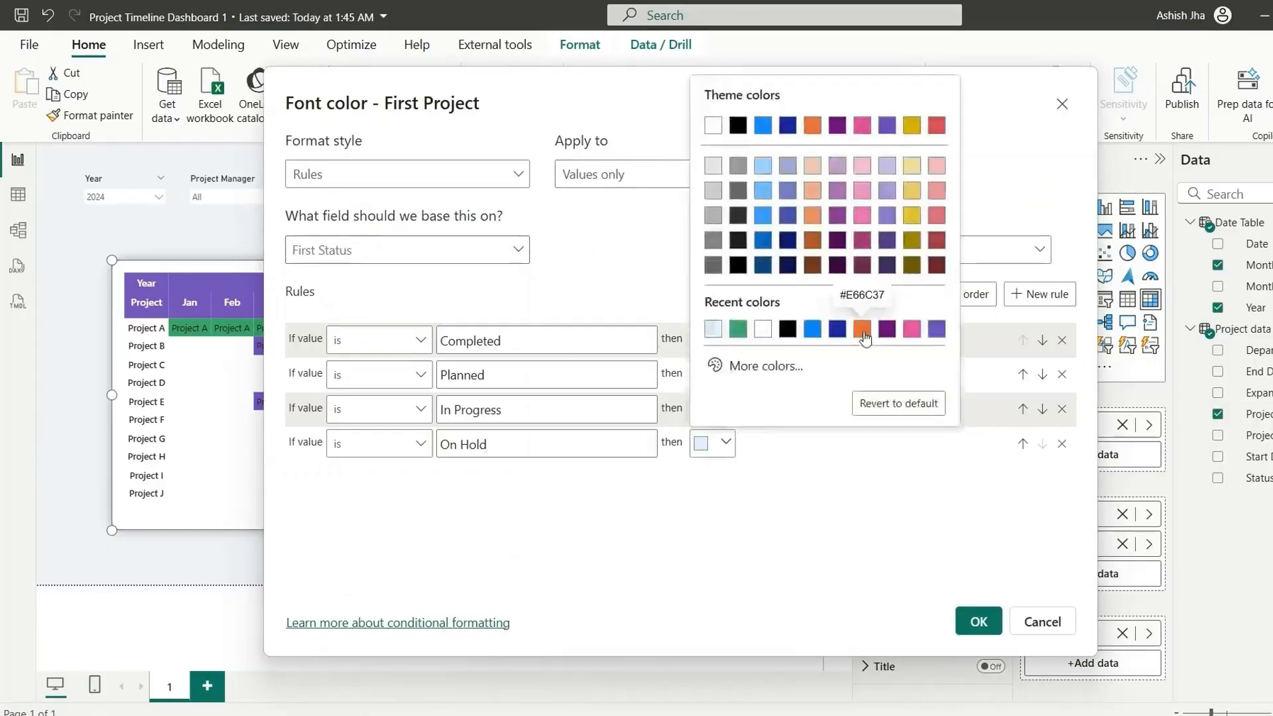
pyautogui.click(855, 409)
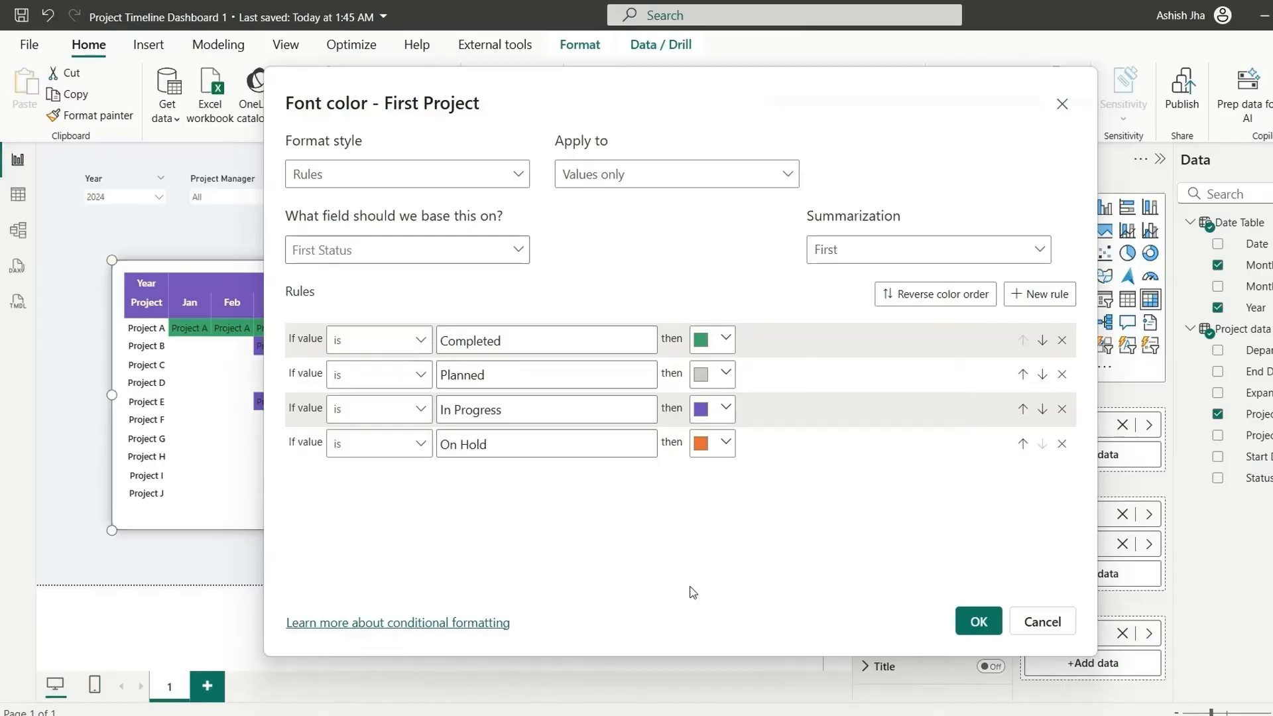
pyautogui.click(979, 622)
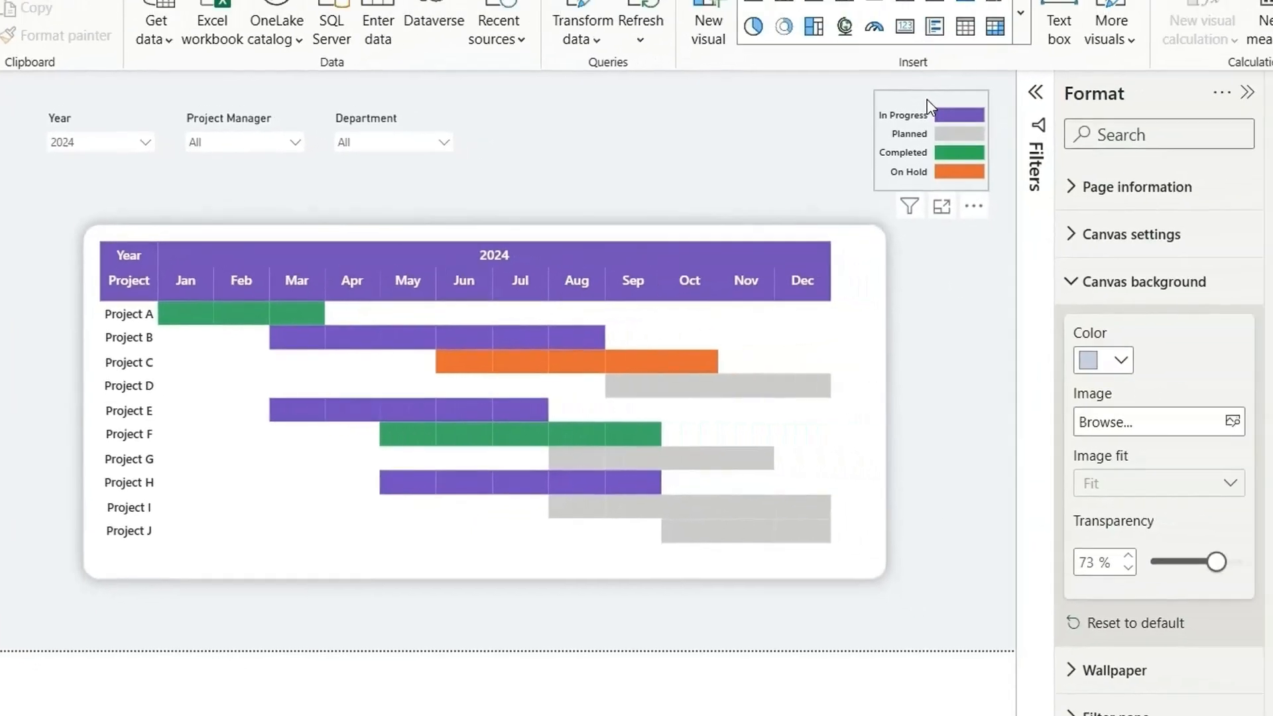
# Create a 100% stacked bar chart with Status on the Y-axis and Count of Project on the X-axis, and make it taller
pyautogui.click(1147, 54)
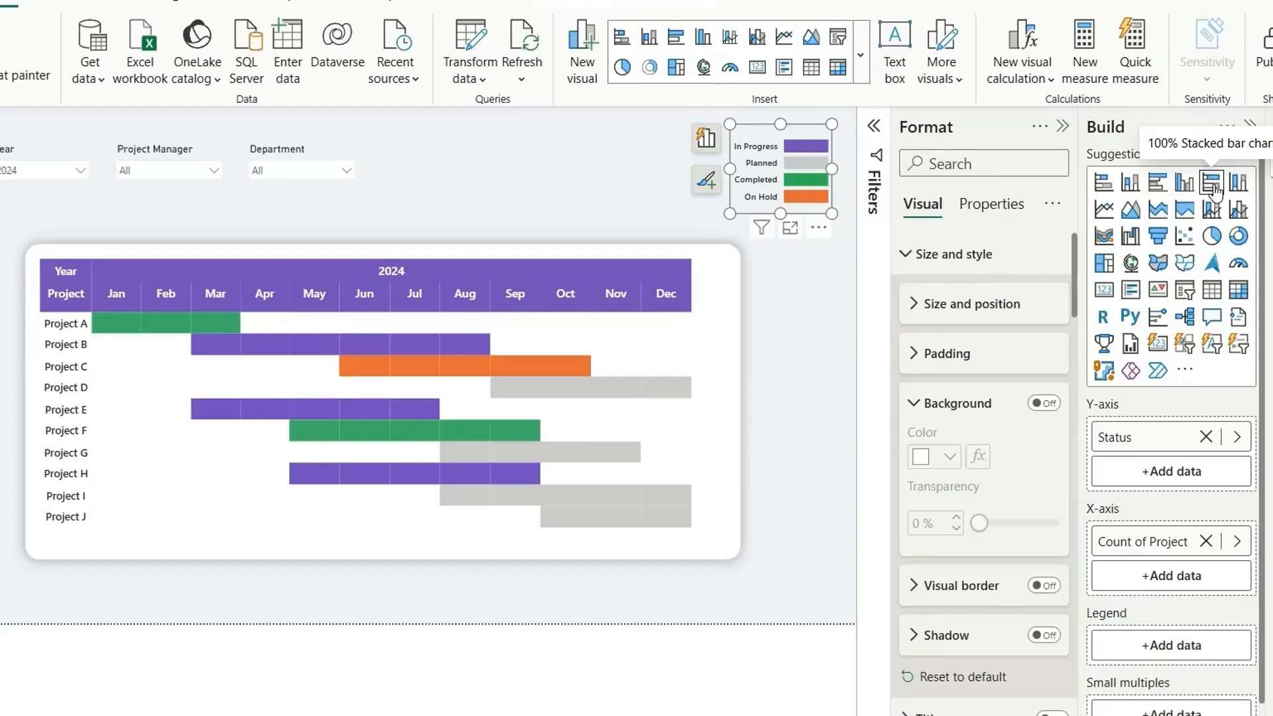
pyautogui.click(809, 340)
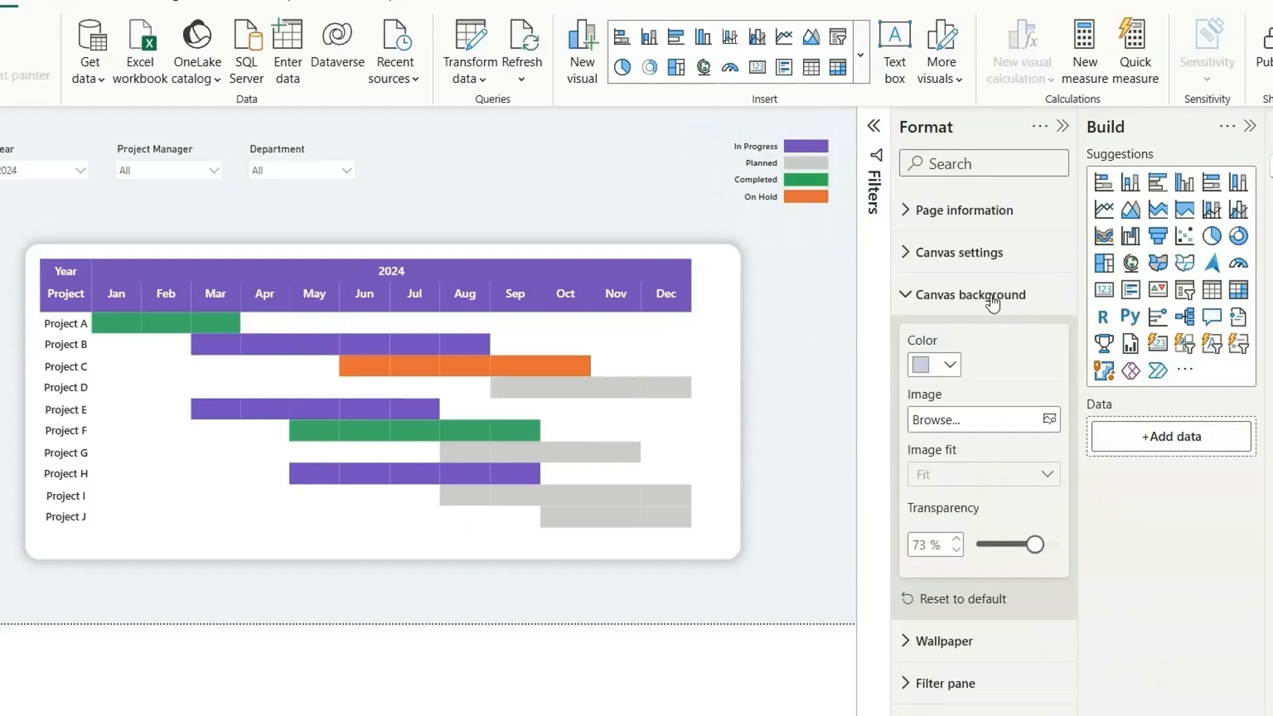
pyautogui.click(1212, 191)
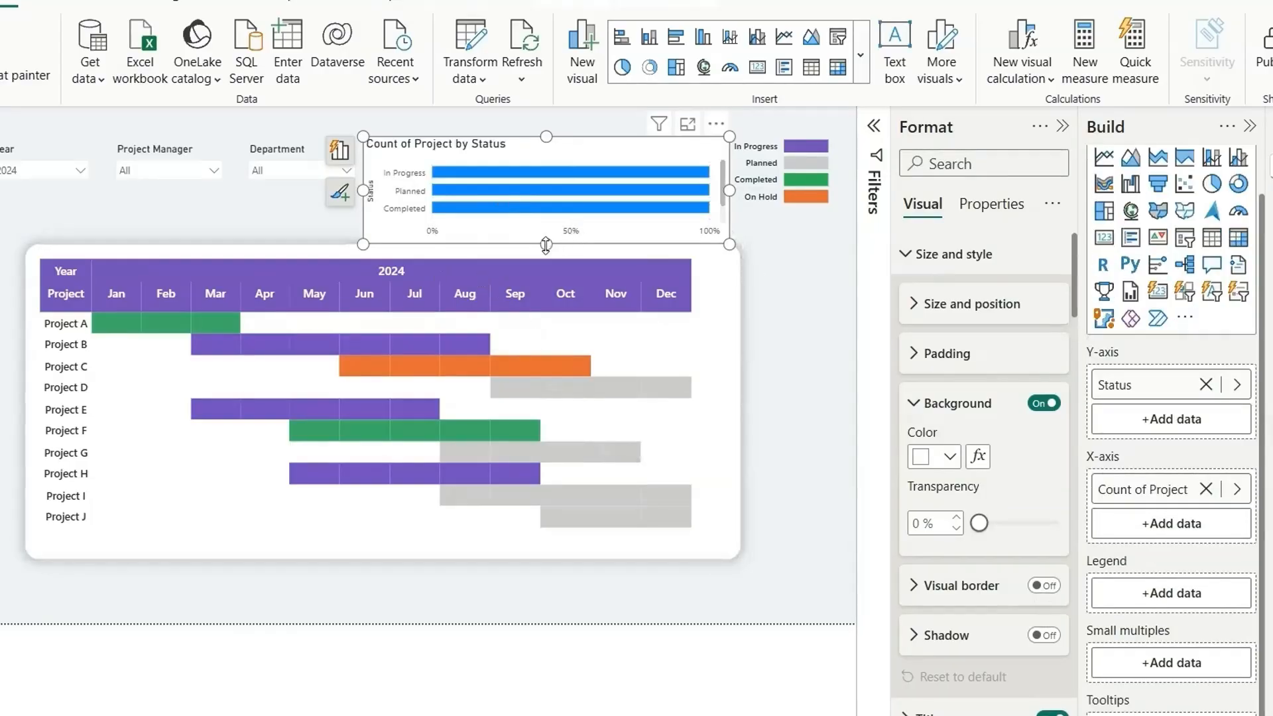
pyautogui.moveTo(545, 246); pyautogui.dragTo(546, 280)
# Turn off the bar chart's title, both axis titles and the X-axis values
pyautogui.doubleClick(425, 145)
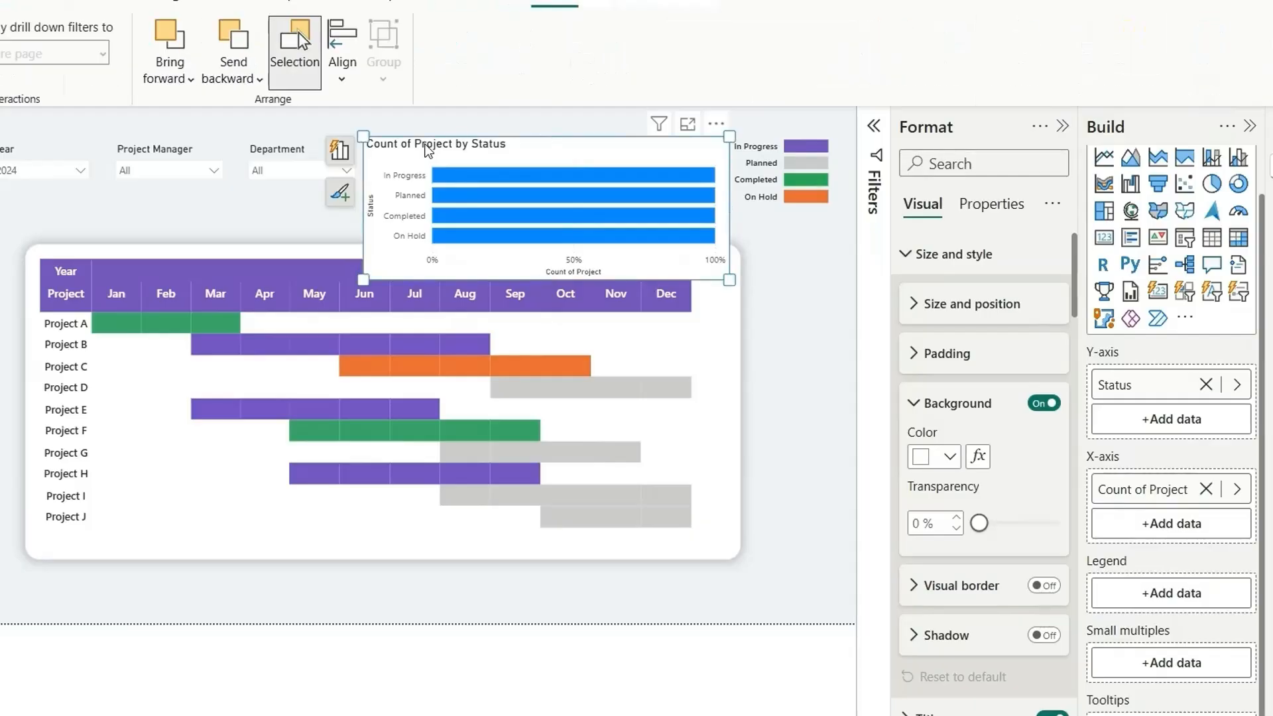
pyautogui.click(425, 147)
pyautogui.click(1046, 256)
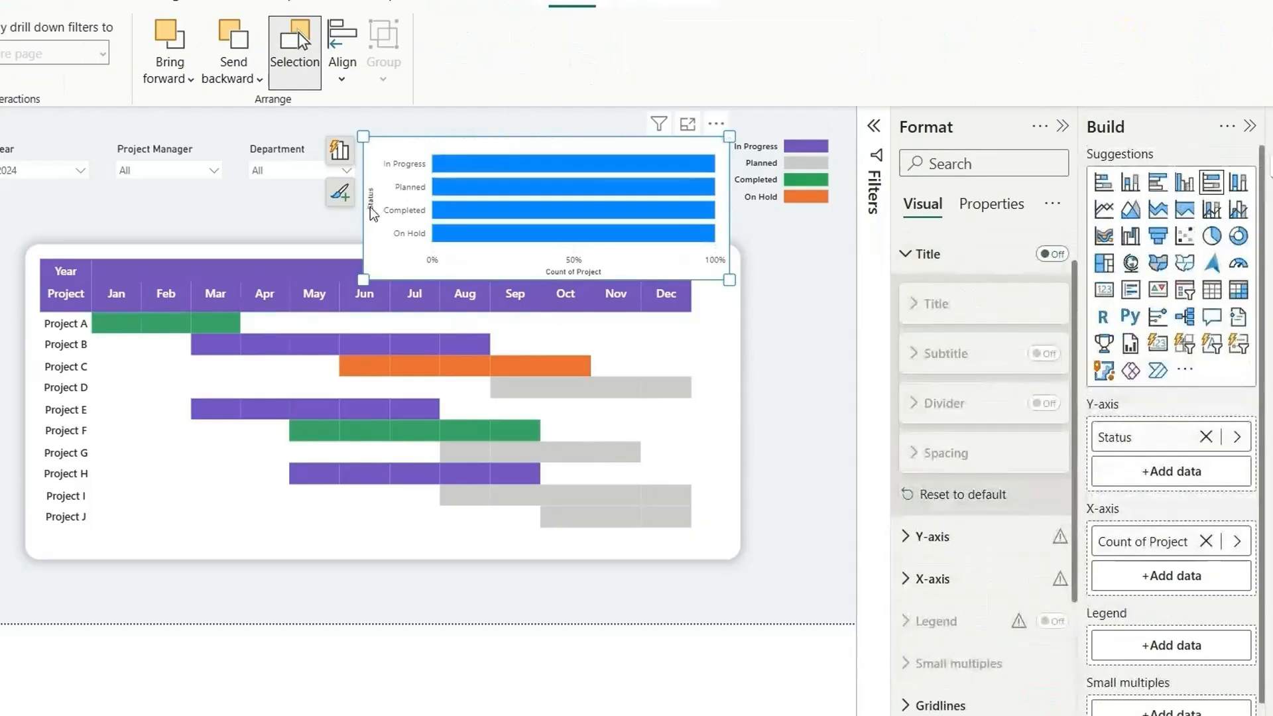
pyautogui.click(371, 209)
pyautogui.click(567, 271)
pyautogui.click(1046, 405)
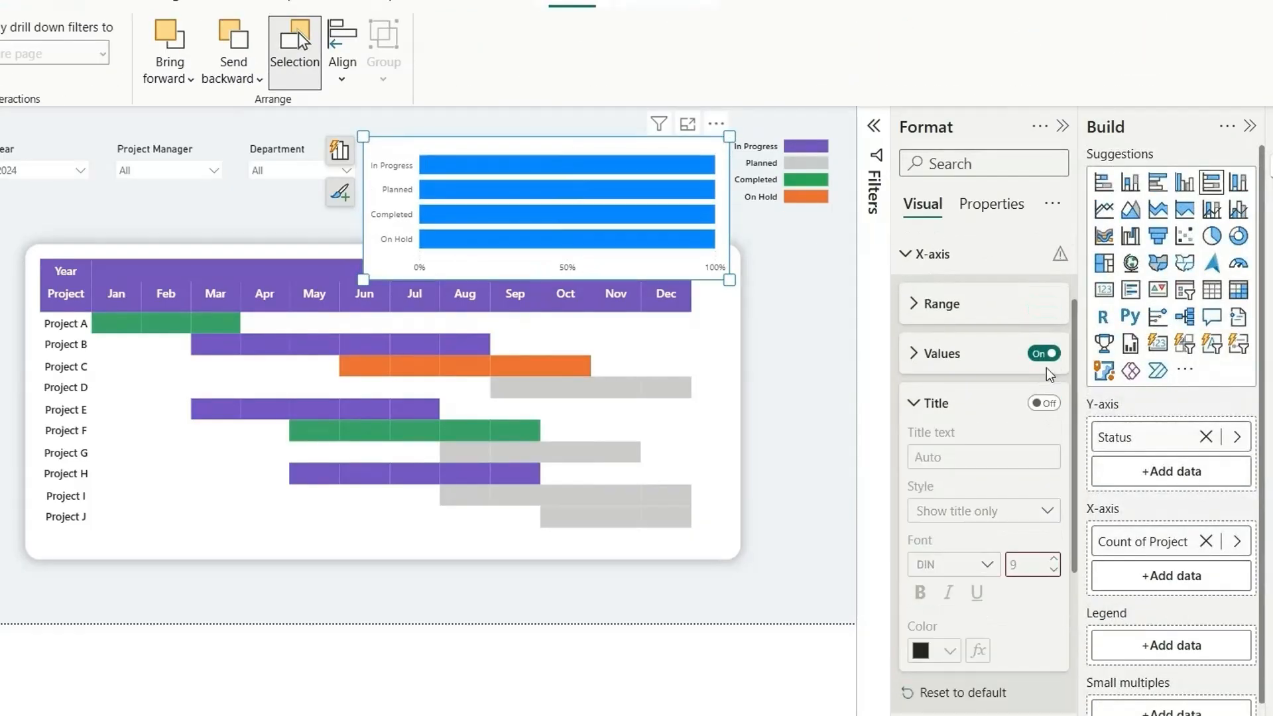
pyautogui.click(1045, 356)
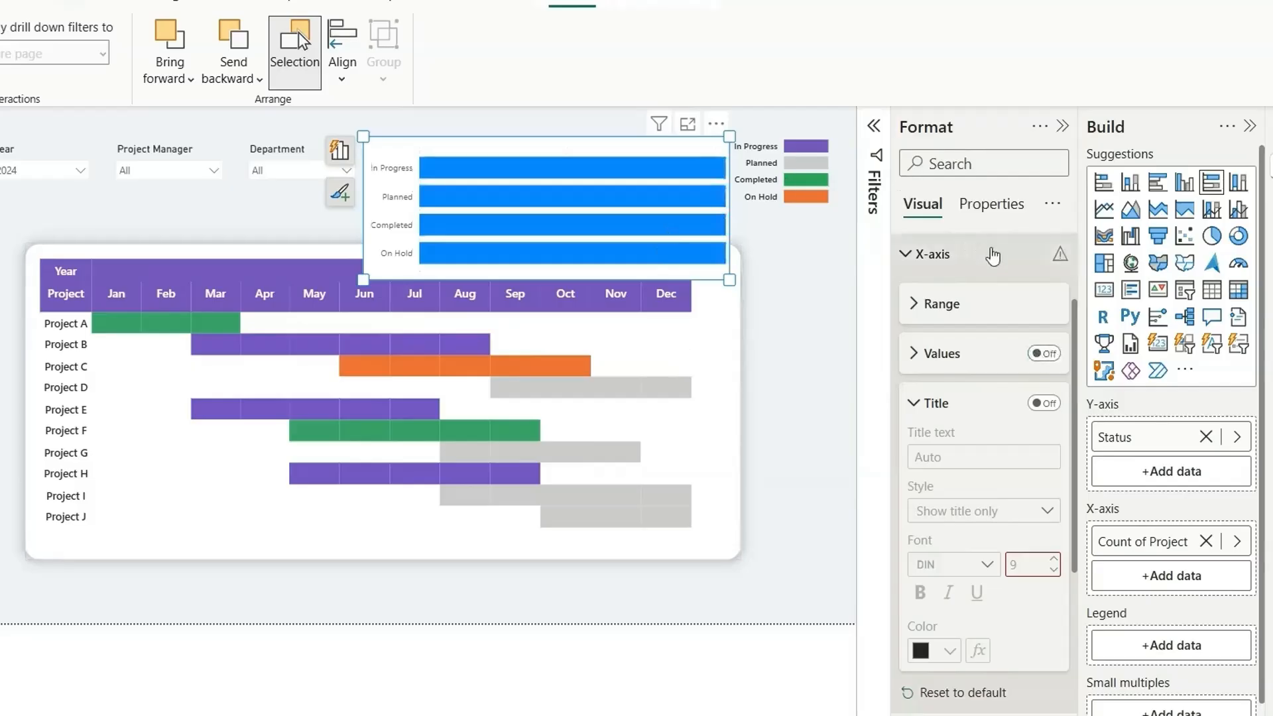
# Turn off the bar chart's background and shrink the chart to a small legend-sized block above the matrix
pyautogui.scroll(2, 975, 318)
pyautogui.click(972, 254)
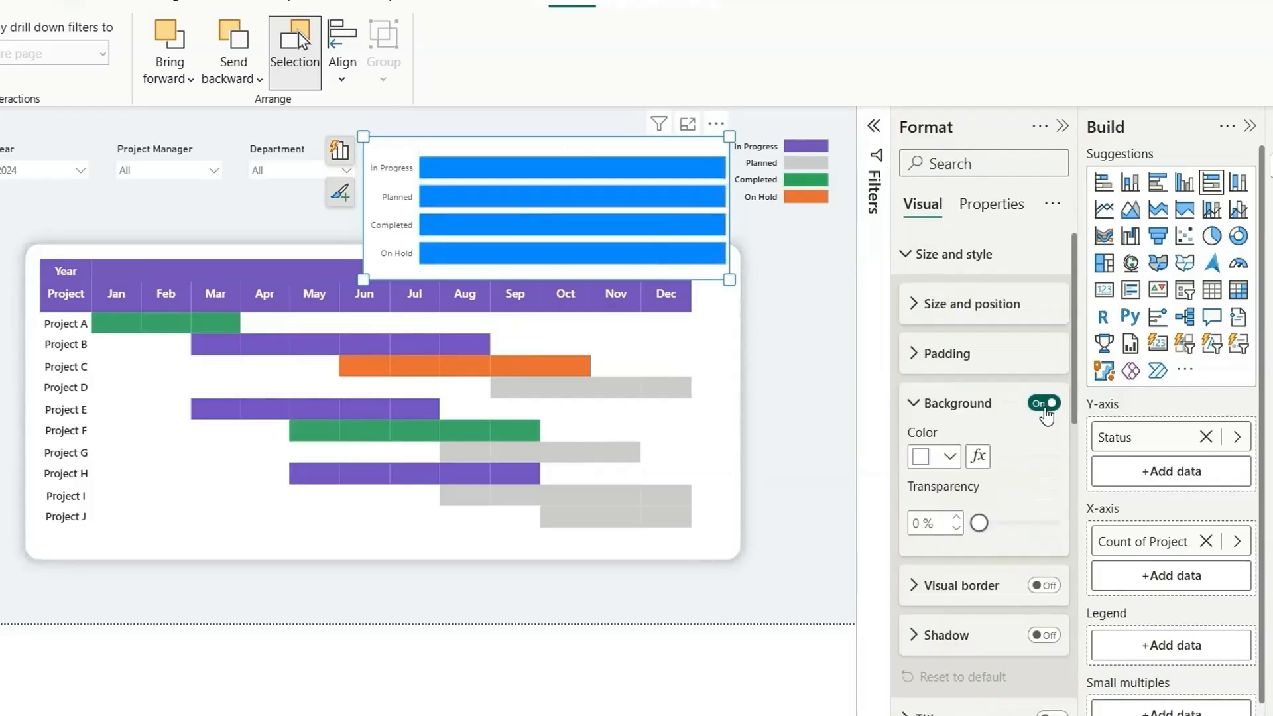
pyautogui.click(1044, 403)
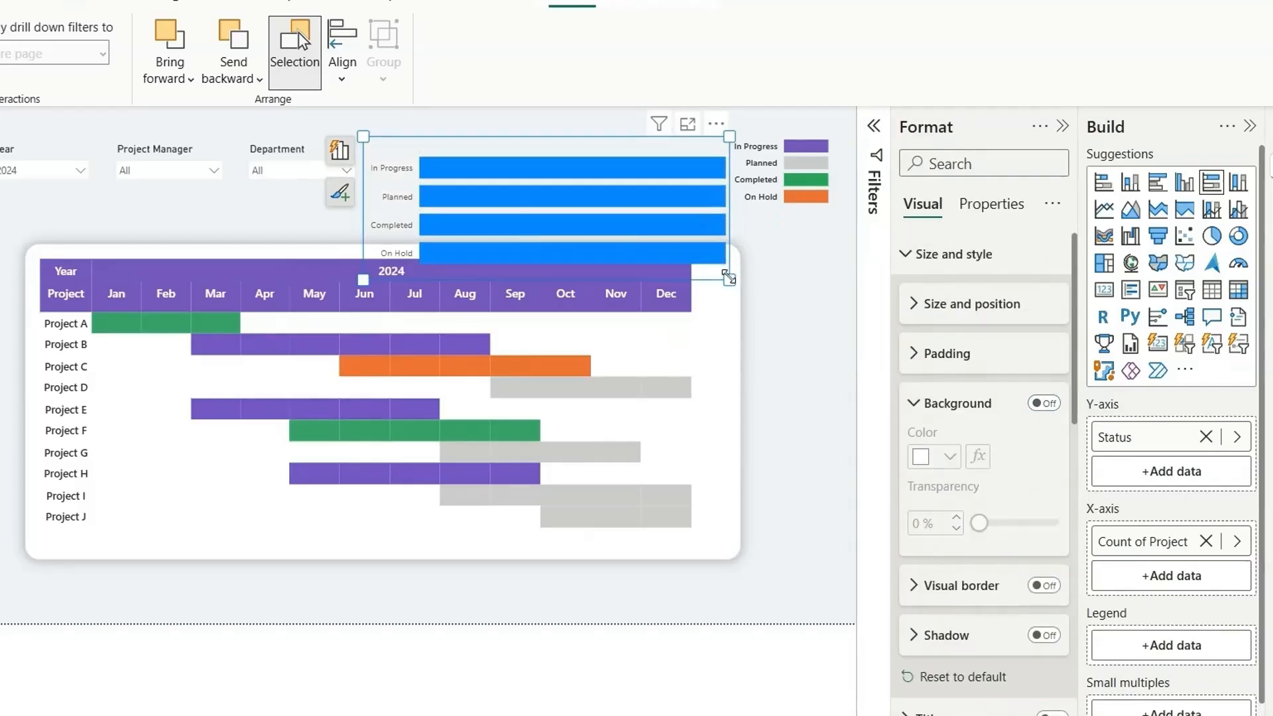
pyautogui.moveTo(730, 280); pyautogui.dragTo(588, 224)
pyautogui.moveTo(589, 136); pyautogui.dragTo(487, 132)
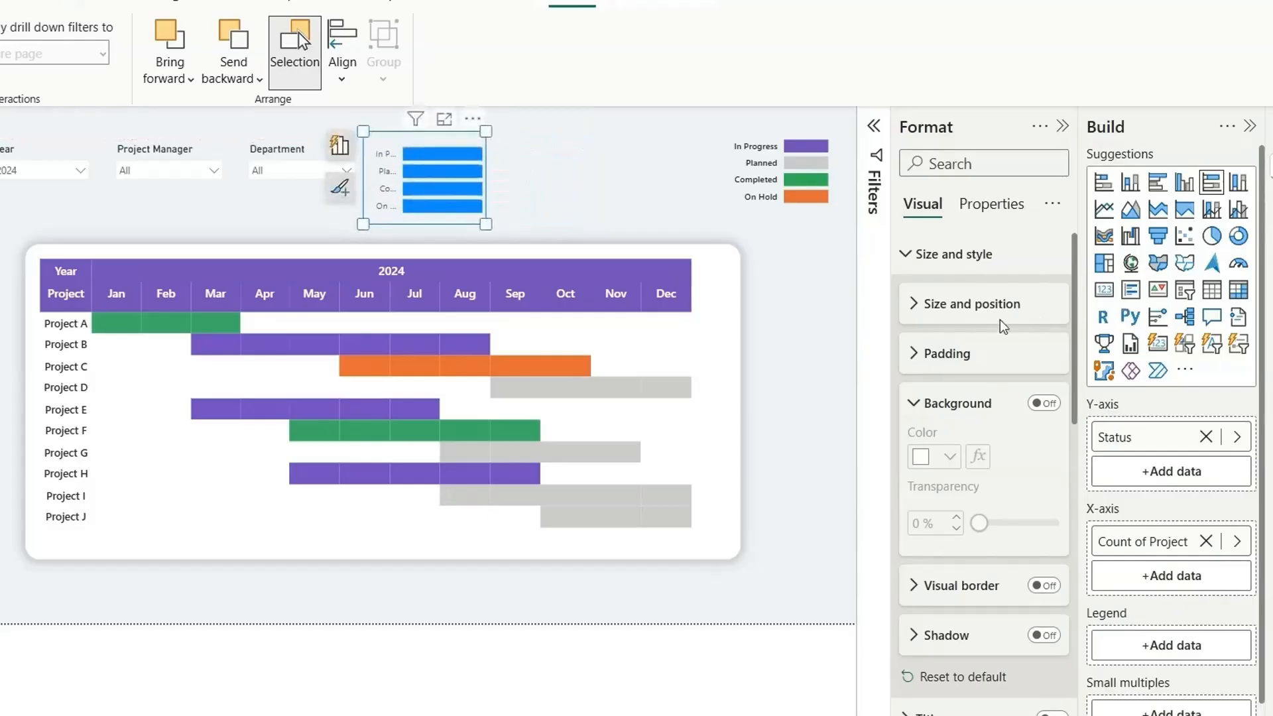
# Set the maximum width of the bar chart's Y-axis labels to 50% and make their text black in a bolder Segoe UI font
pyautogui.click(955, 254)
pyautogui.click(953, 340)
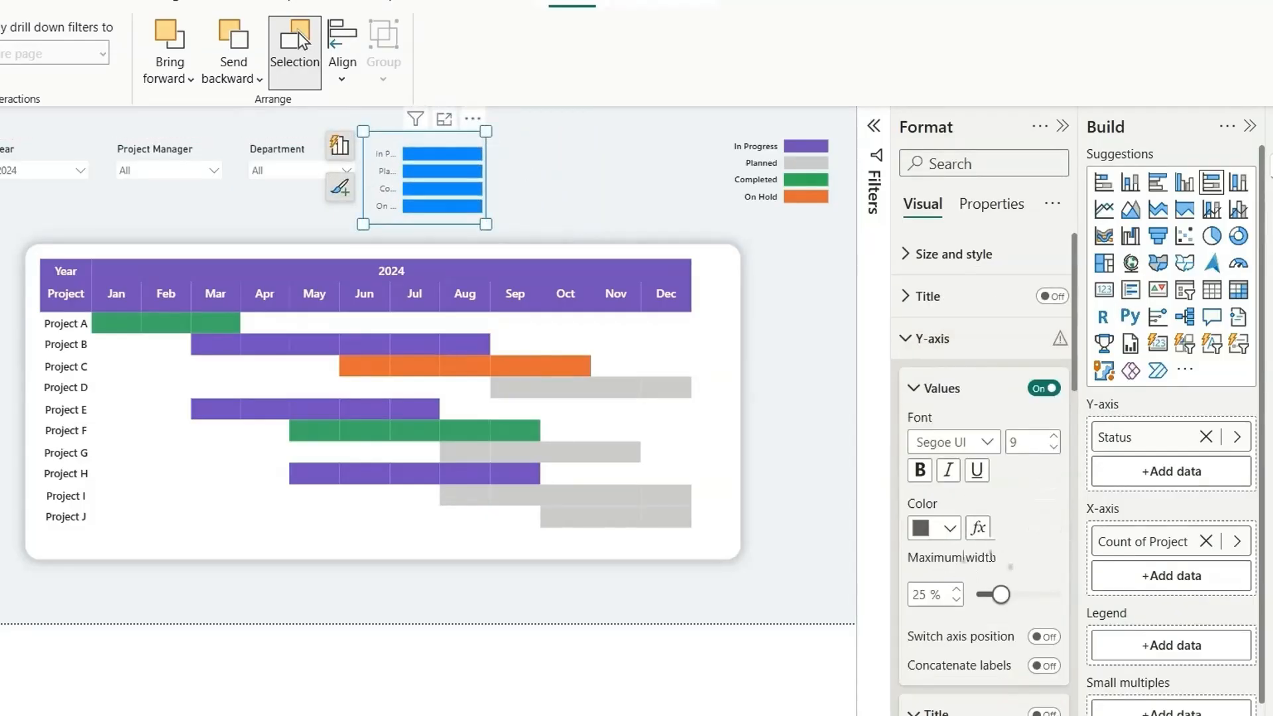
pyautogui.moveTo(1000, 595); pyautogui.dragTo(1055, 595)
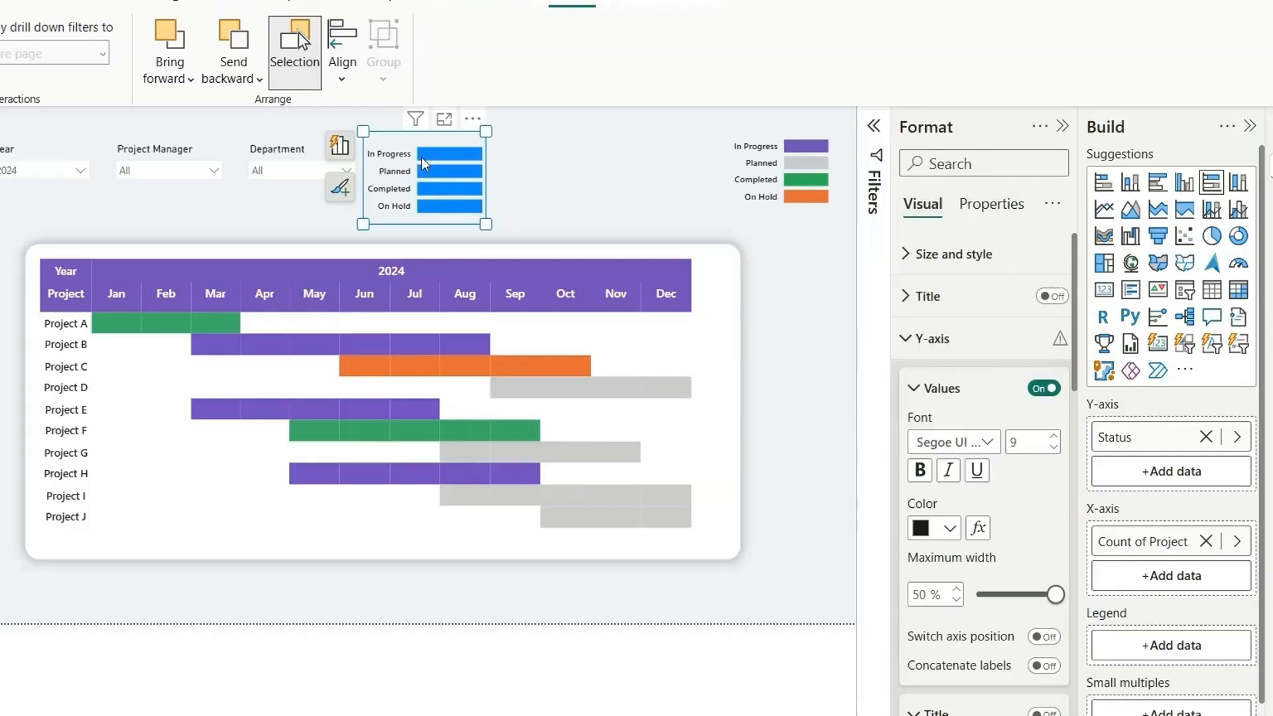
pyautogui.click(959, 341)
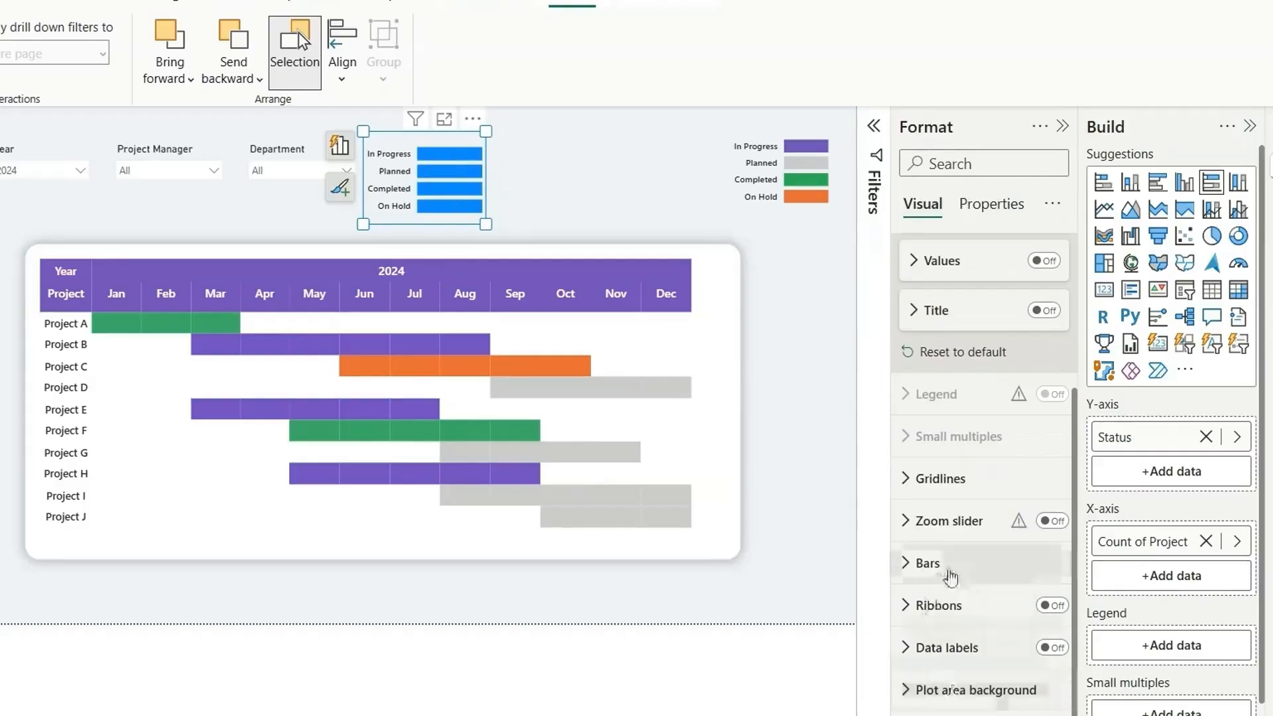
# Open the bar color settings for the On Hold category of the bar chart
pyautogui.click(950, 577)
pyautogui.click(970, 669)
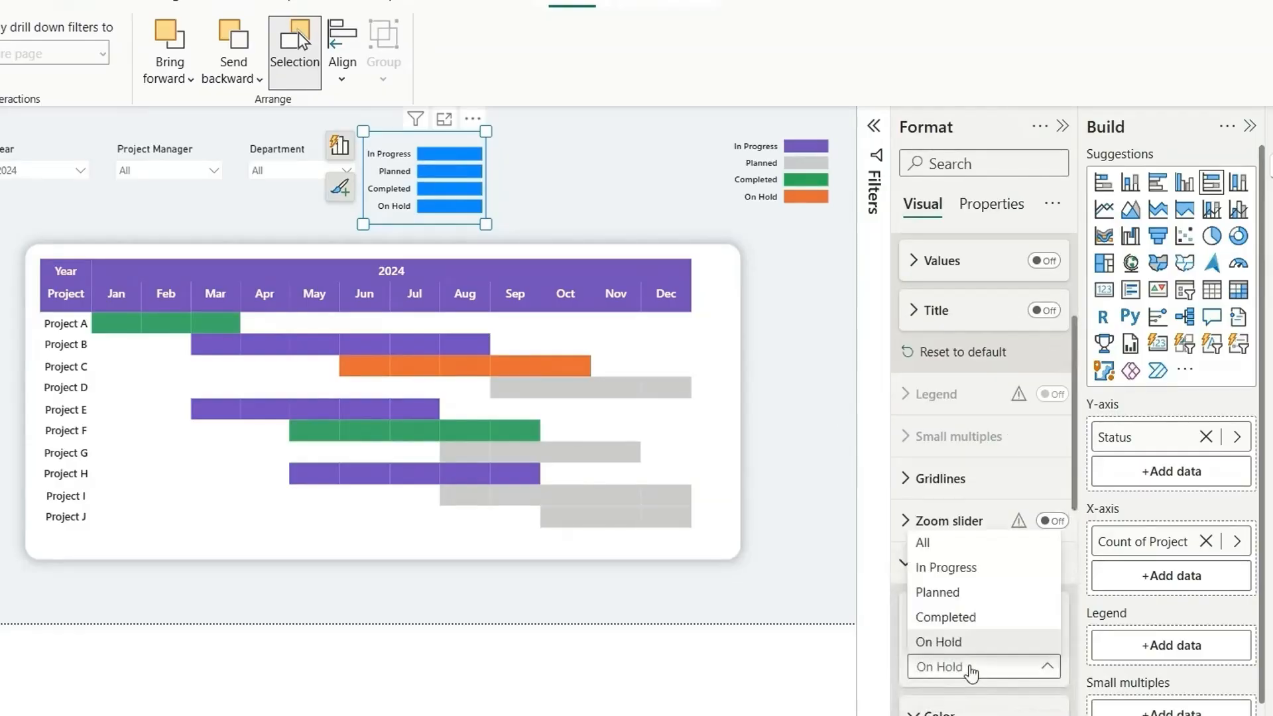
pyautogui.click(927, 690)
pyautogui.scroll(-2, 894, 670)
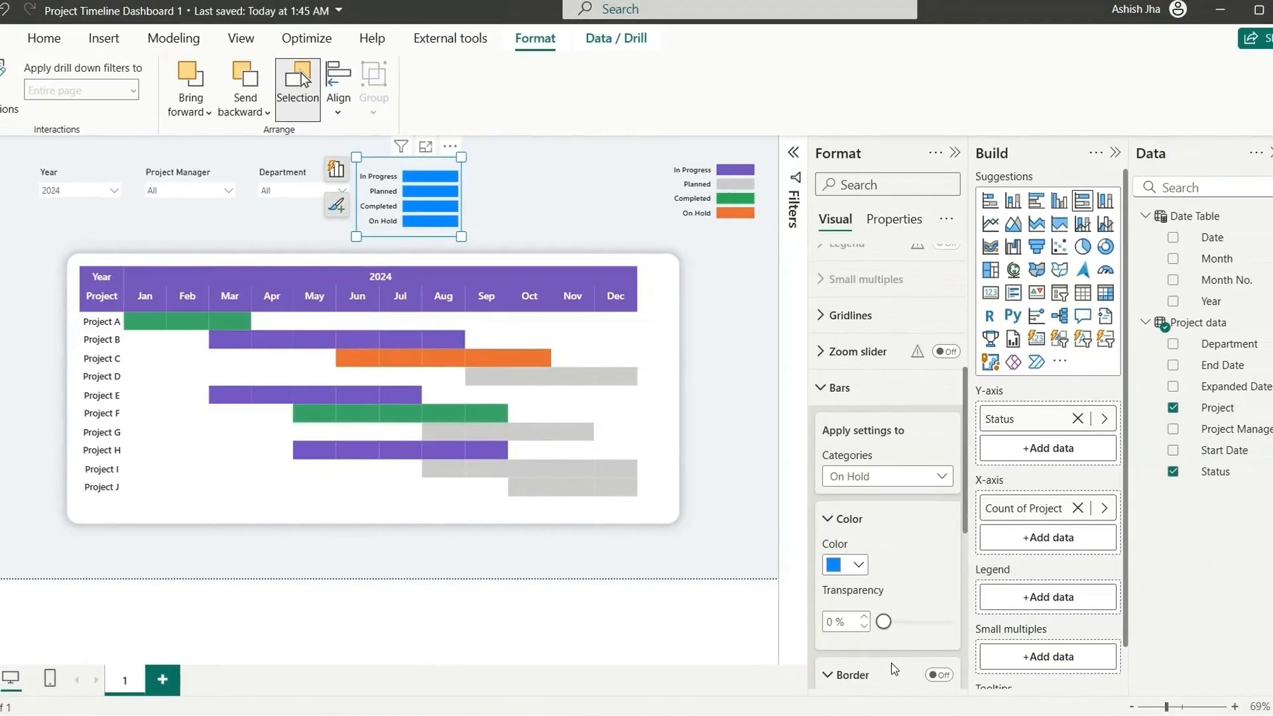